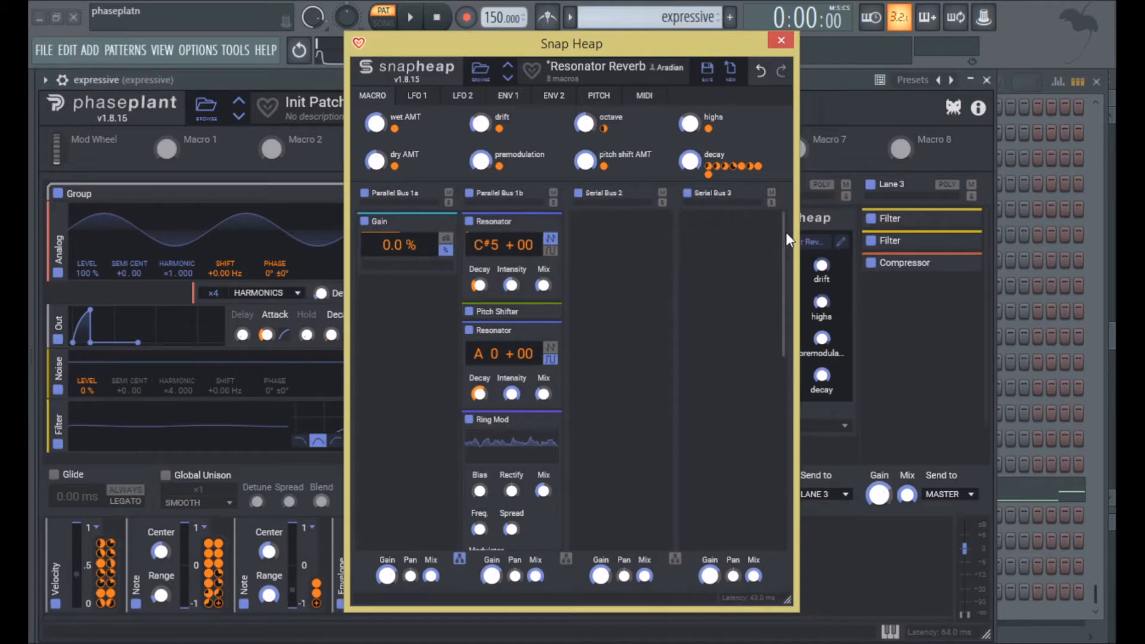
Look through the snapin chain on Parallel Bus 1b and the dry AMT macro of the Resonator Reverb preset
{"action": "left_click_drag", "start_coordinate": [786, 235], "coordinate": [806, 292]}
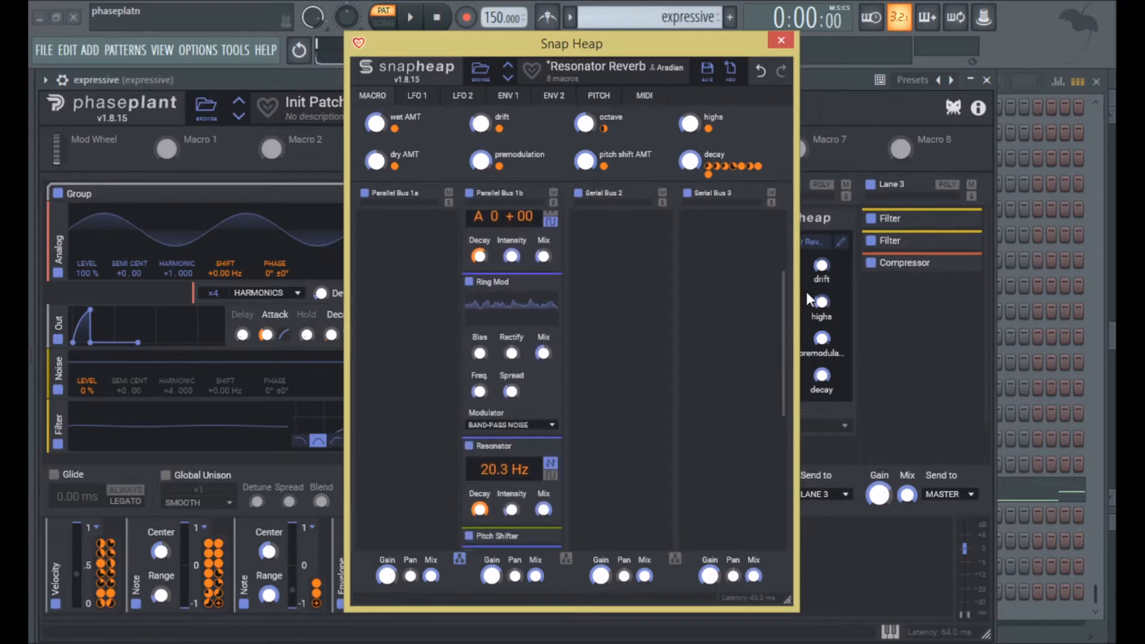
{"action": "left_click_drag", "start_coordinate": [806, 292], "coordinate": [795, 215]}
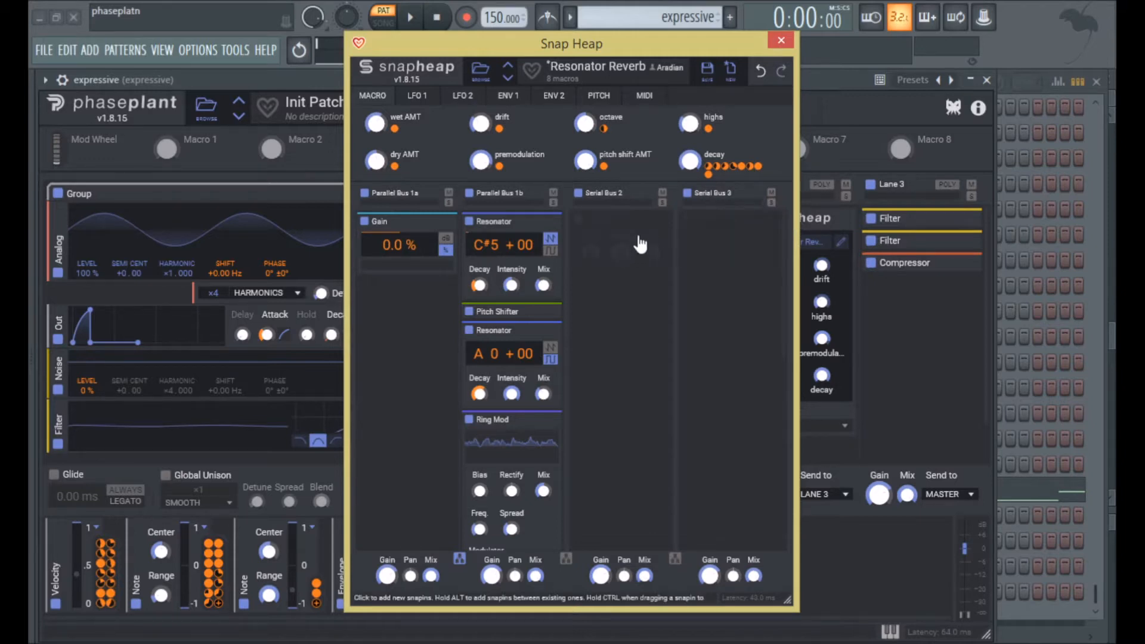
{"action": "left_click_drag", "start_coordinate": [785, 230], "coordinate": [786, 203]}
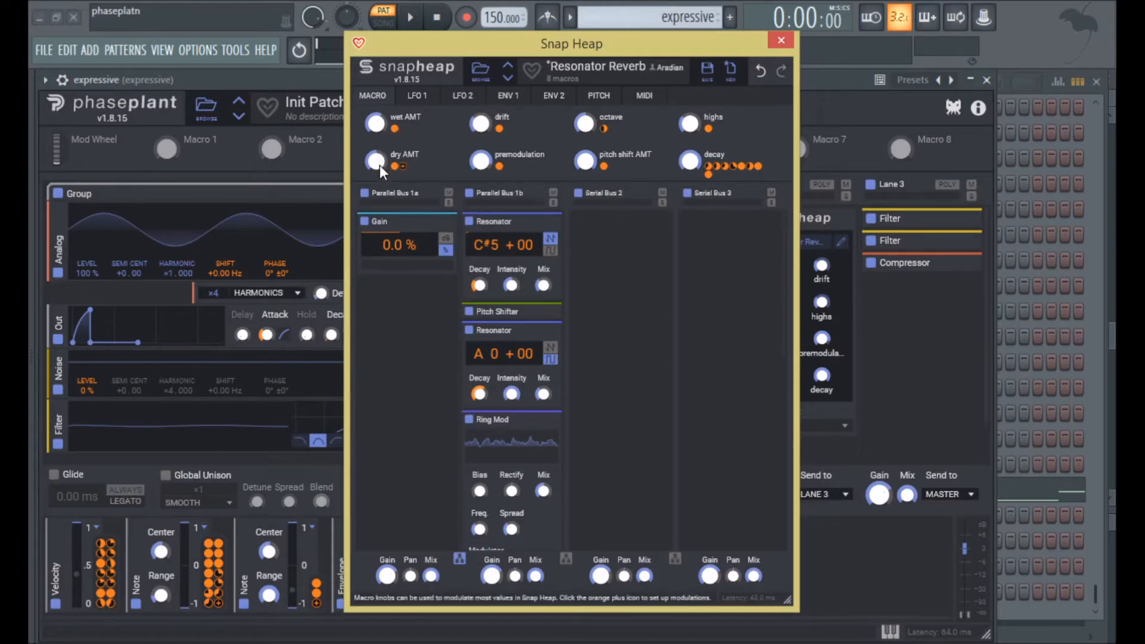
{"action": "mouse_move", "coordinate": [377, 160]}
{"action": "left_mouse_down"}
{"action": "mouse_move", "coordinate": [377, 209]}
{"action": "mouse_move", "coordinate": [377, 161]}
{"action": "left_mouse_up"}
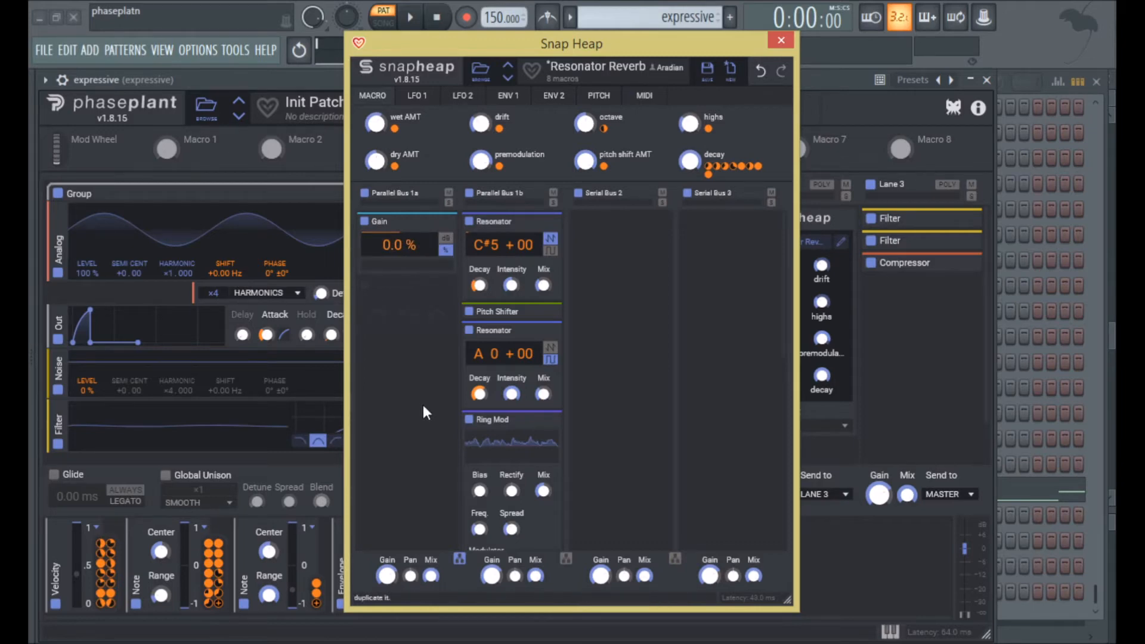
Try toggling parallel processing between the lanes, then restore the routing with only the first two lanes in parallel
{"action": "left_click", "coordinate": [459, 560]}
{"action": "left_click", "coordinate": [459, 561]}
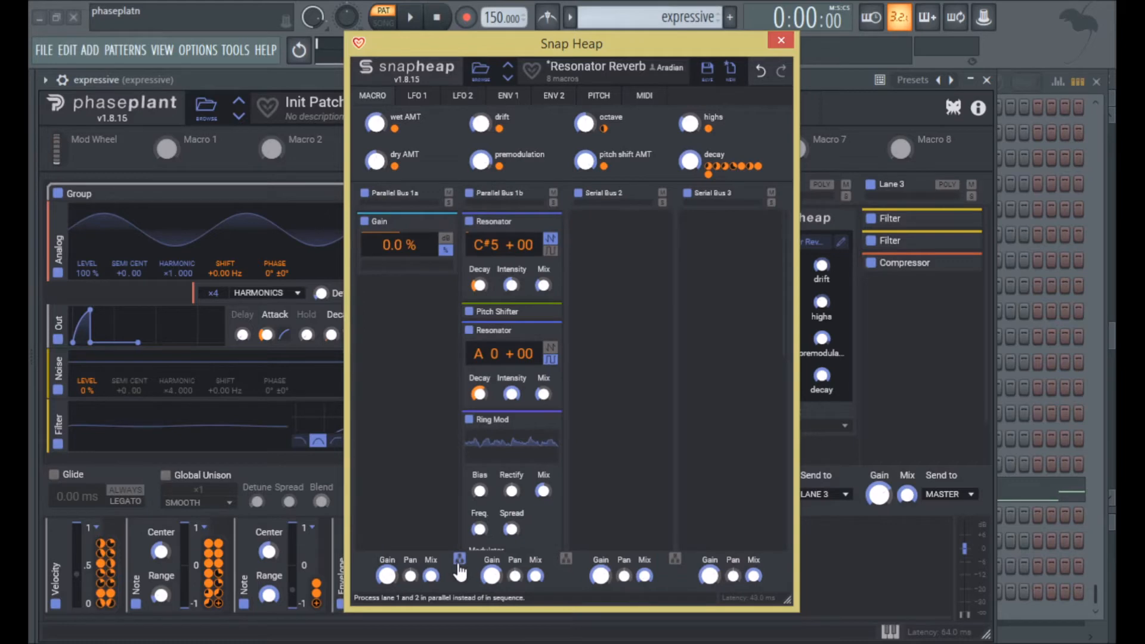
{"action": "left_click", "coordinate": [566, 561]}
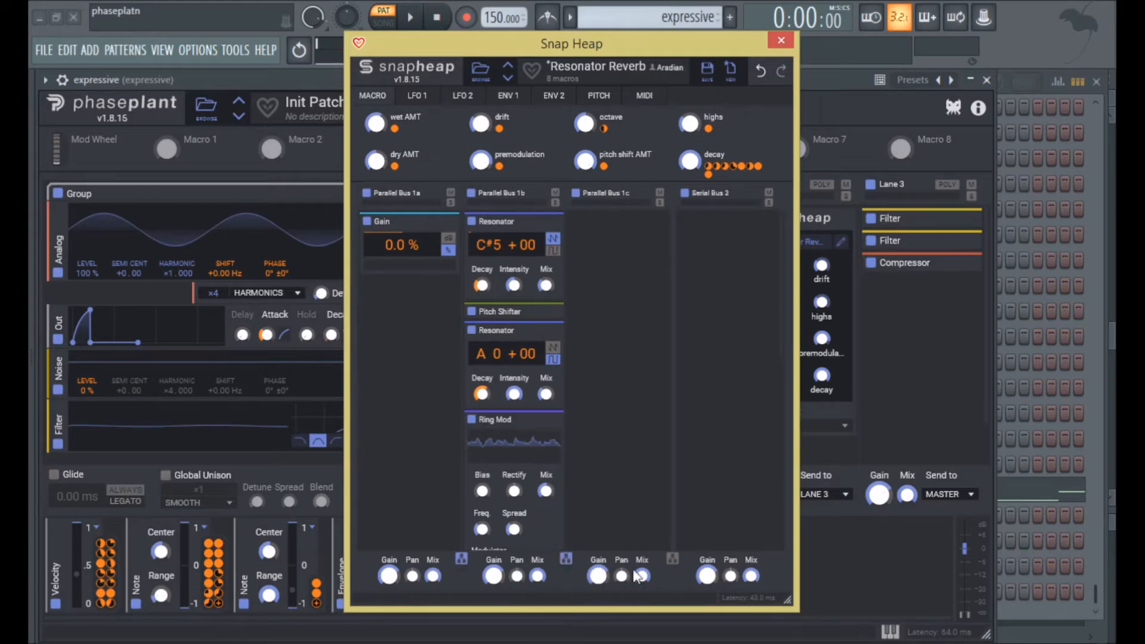
{"action": "left_click", "coordinate": [673, 560]}
{"action": "left_click", "coordinate": [673, 560]}
{"action": "left_click", "coordinate": [567, 560]}
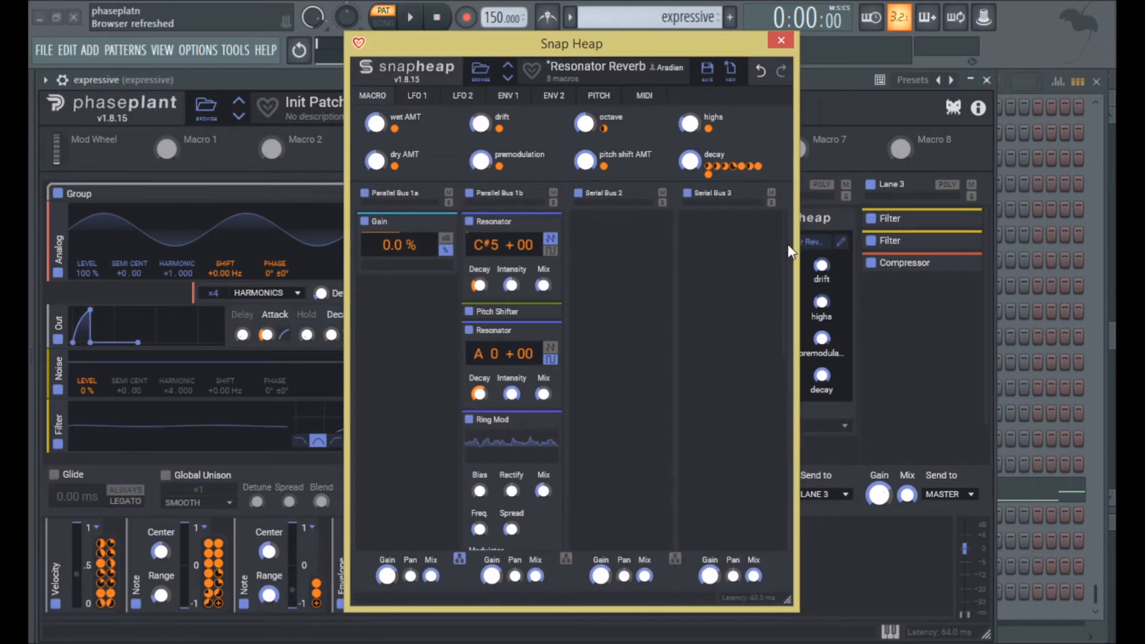
Examine the Chorus settings near the end of the Parallel Bus 1b chain and minimise the snapin again
{"action": "left_click_drag", "start_coordinate": [782, 246], "coordinate": [791, 464]}
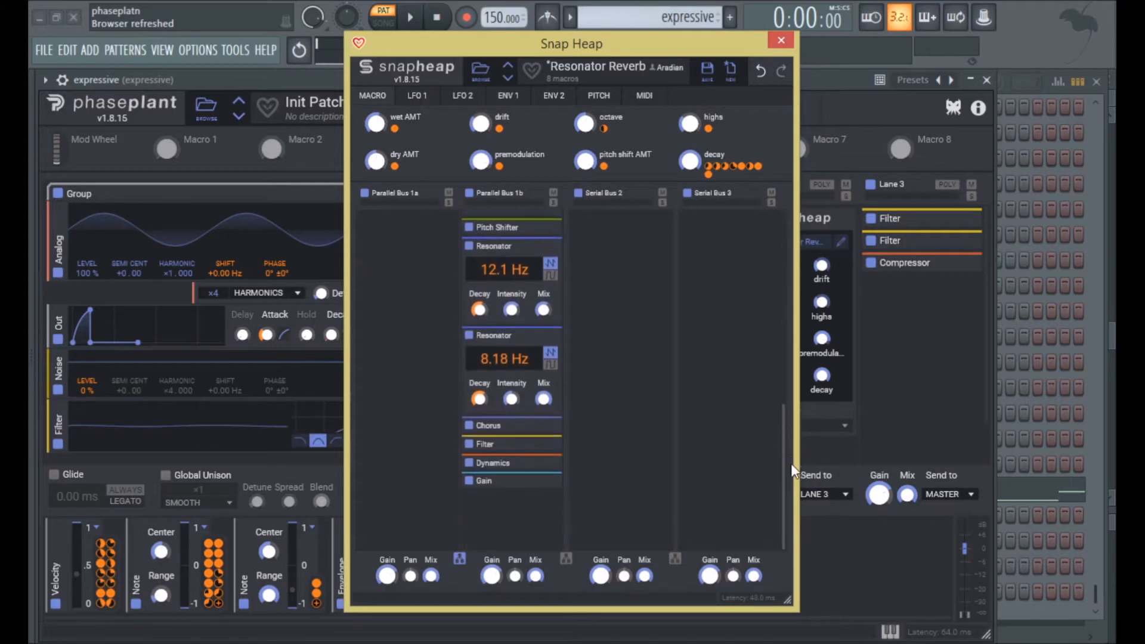
{"action": "scroll", "coordinate": [613, 300], "scroll_direction": "up", "scroll_amount": 8}
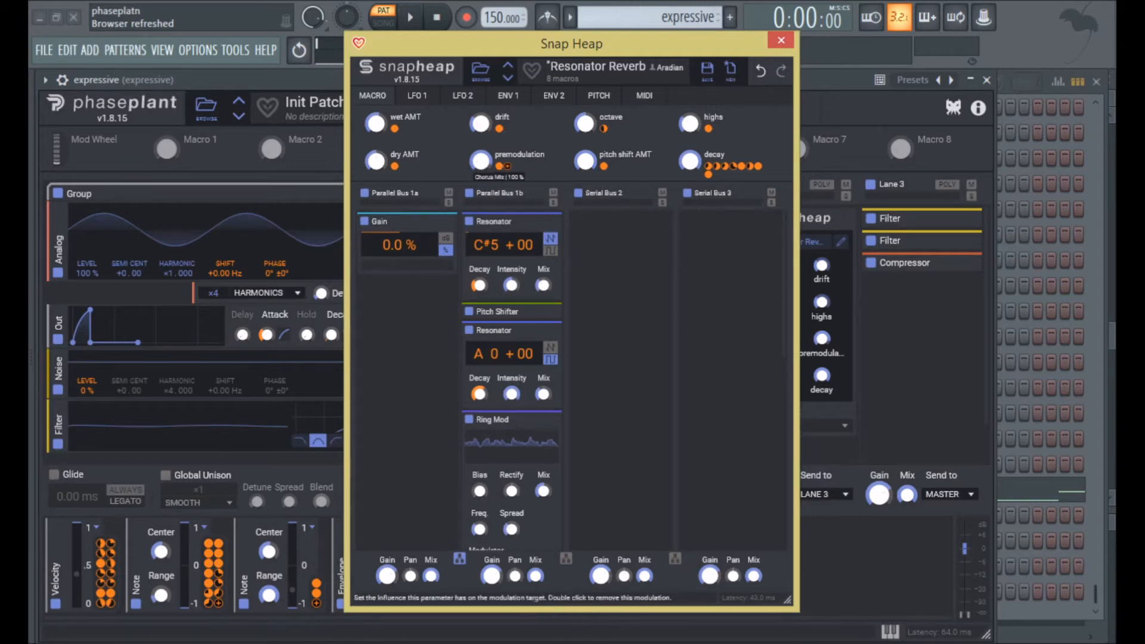
{"action": "scroll", "coordinate": [610, 292], "scroll_direction": "down", "scroll_amount": 3}
{"action": "scroll", "coordinate": [608, 293], "scroll_direction": "down", "scroll_amount": 5}
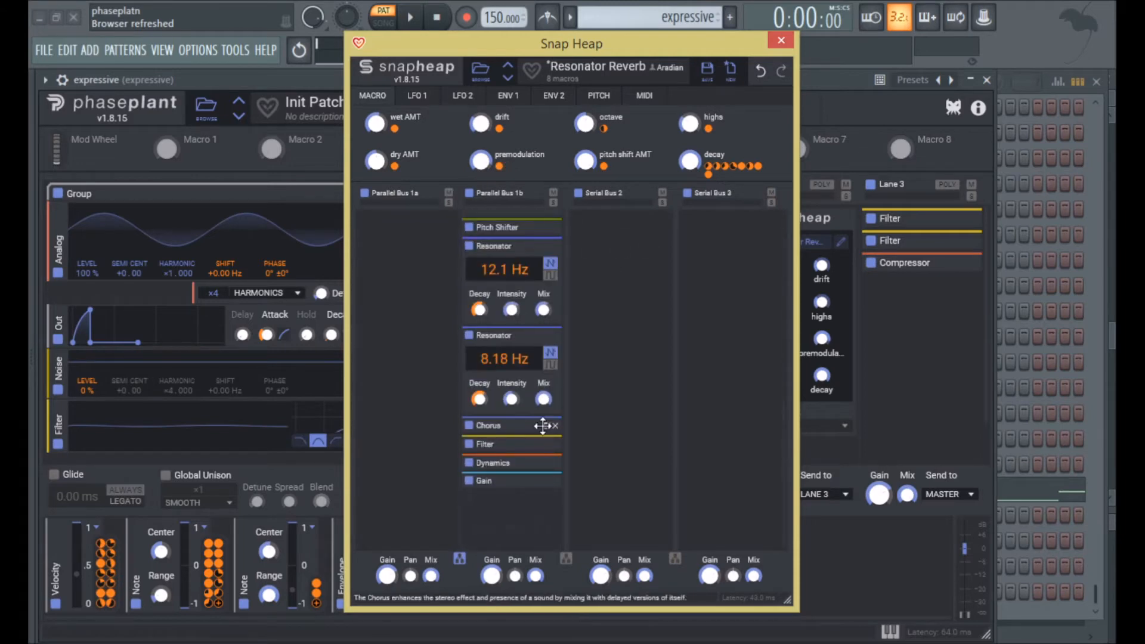
{"action": "left_click", "coordinate": [542, 426]}
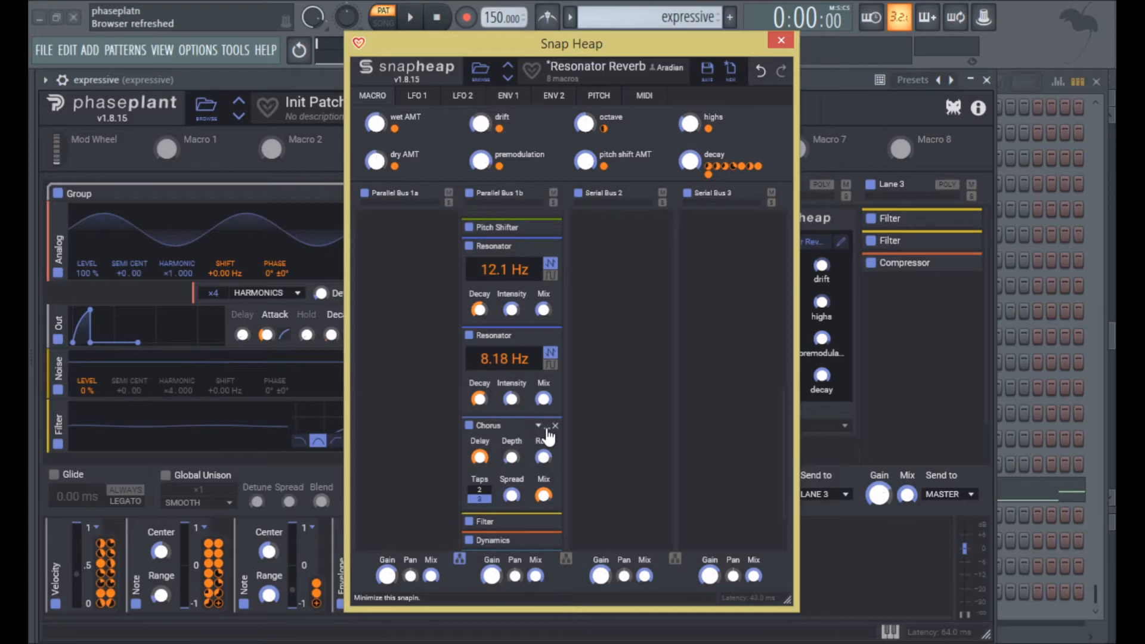
{"action": "left_click", "coordinate": [547, 427]}
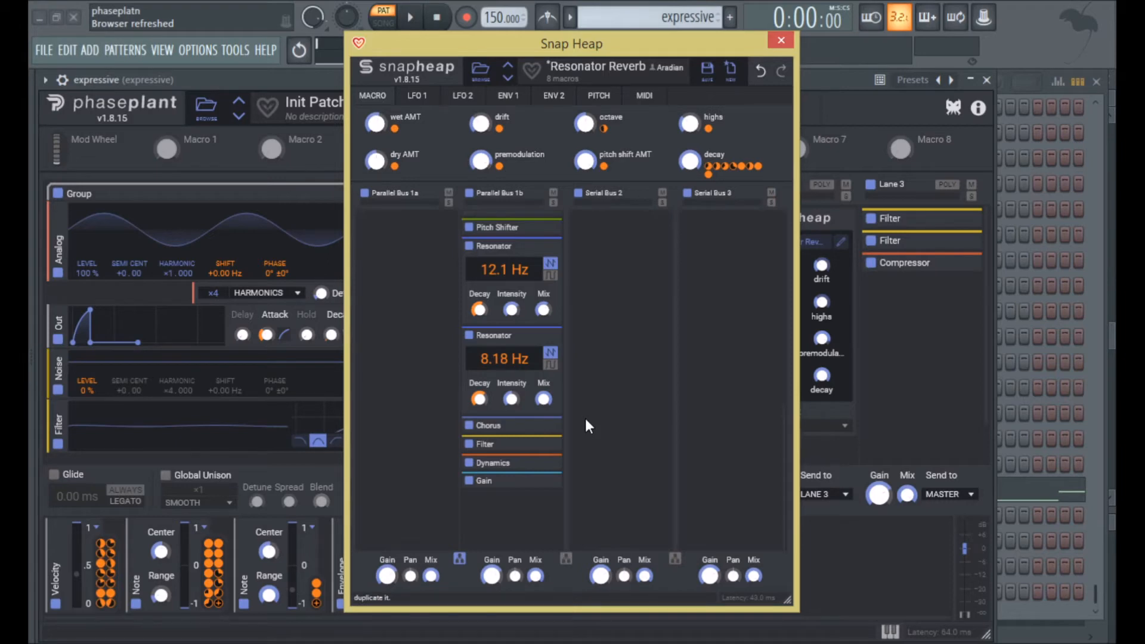
{"action": "key", "text": "ctrl+z"}
{"action": "key", "text": "ctrl+z"}
{"action": "key", "text": "ctrl+z"}
{"action": "key", "text": "ctrl+z"}
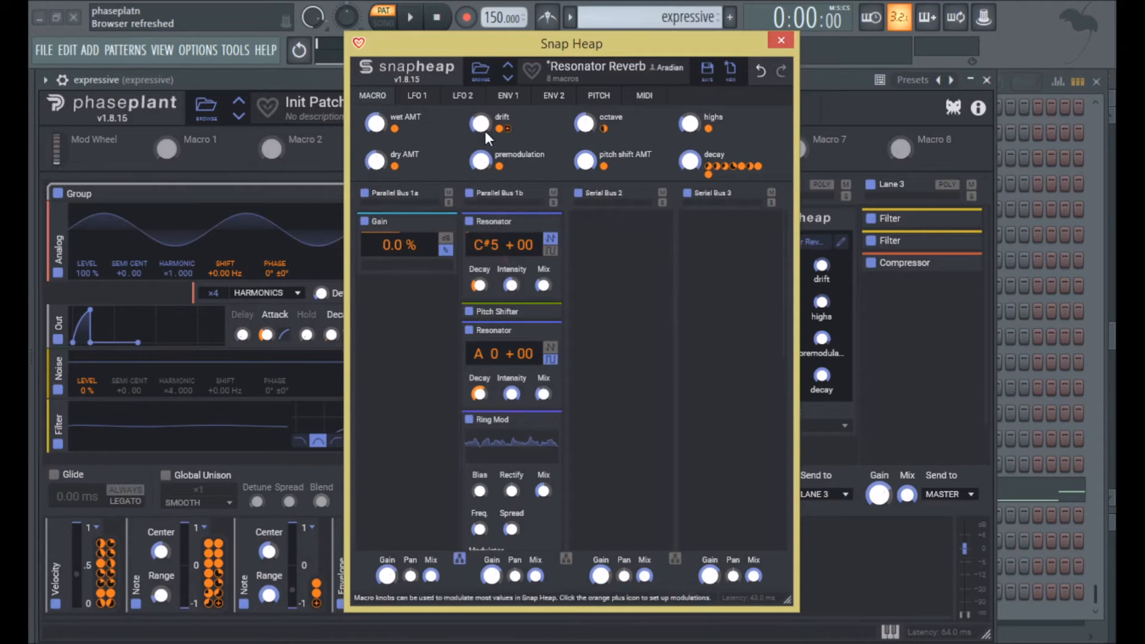
{"action": "left_click_drag", "start_coordinate": [482, 124], "coordinate": [481, 120]}
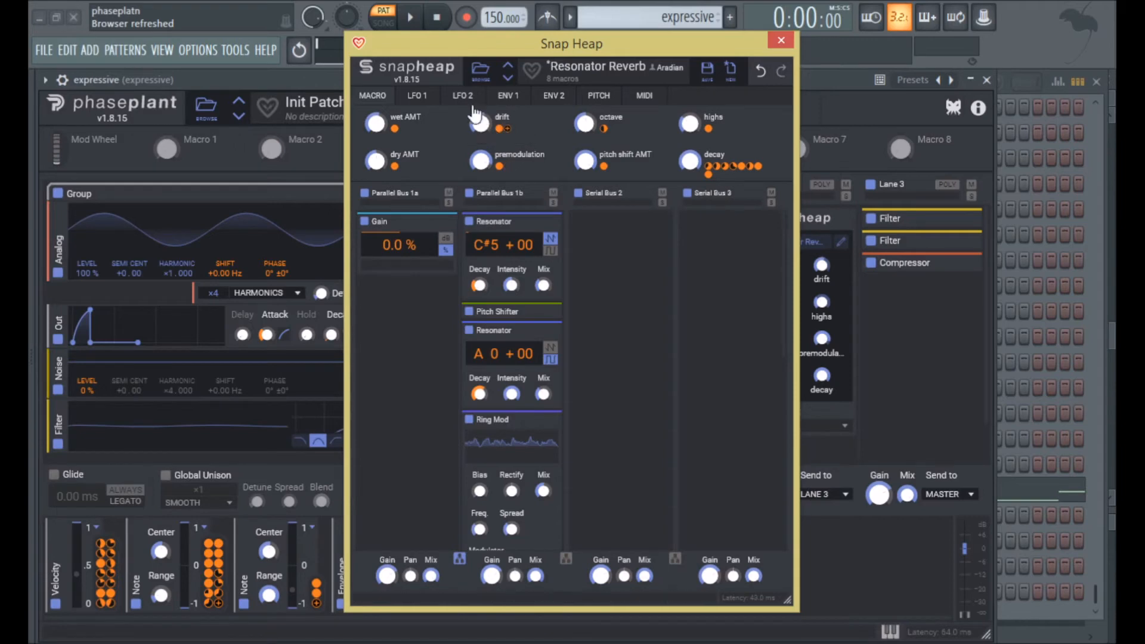
{"action": "scroll", "coordinate": [705, 341], "scroll_direction": "down", "scroll_amount": 6}
{"action": "scroll", "coordinate": [702, 342], "scroll_direction": "up", "scroll_amount": 6}
Isolate the first Pitch Shifter by moving it to Serial Bus 3 and disabling Parallel Bus 1b, and play test notes through it
{"action": "left_click", "coordinate": [547, 314]}
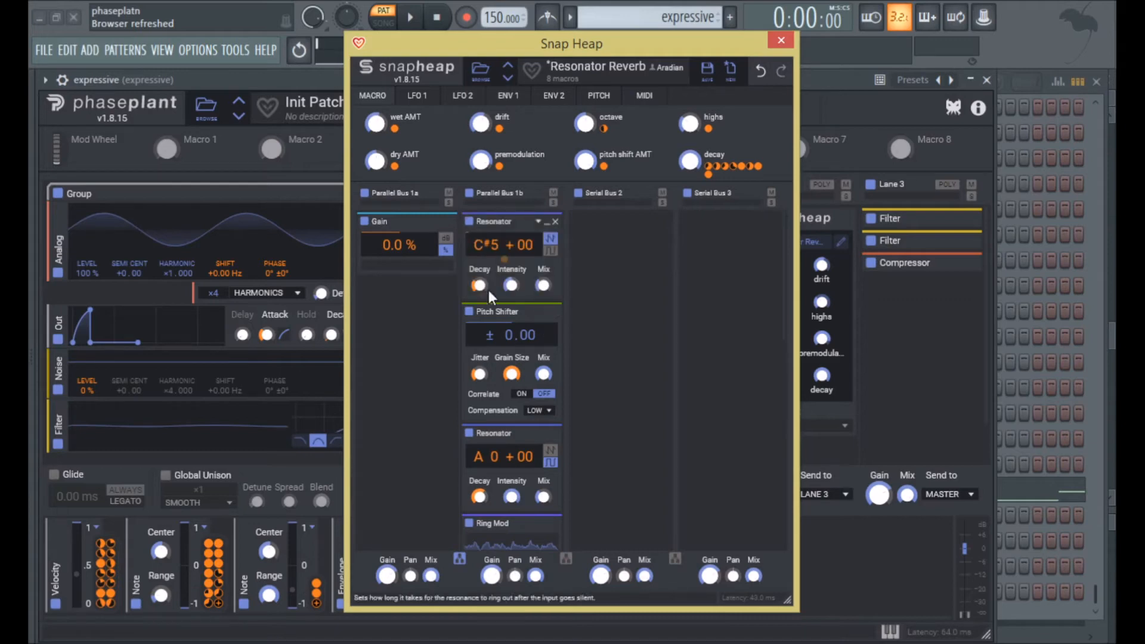
{"action": "left_click_drag", "start_coordinate": [531, 311], "coordinate": [741, 244]}
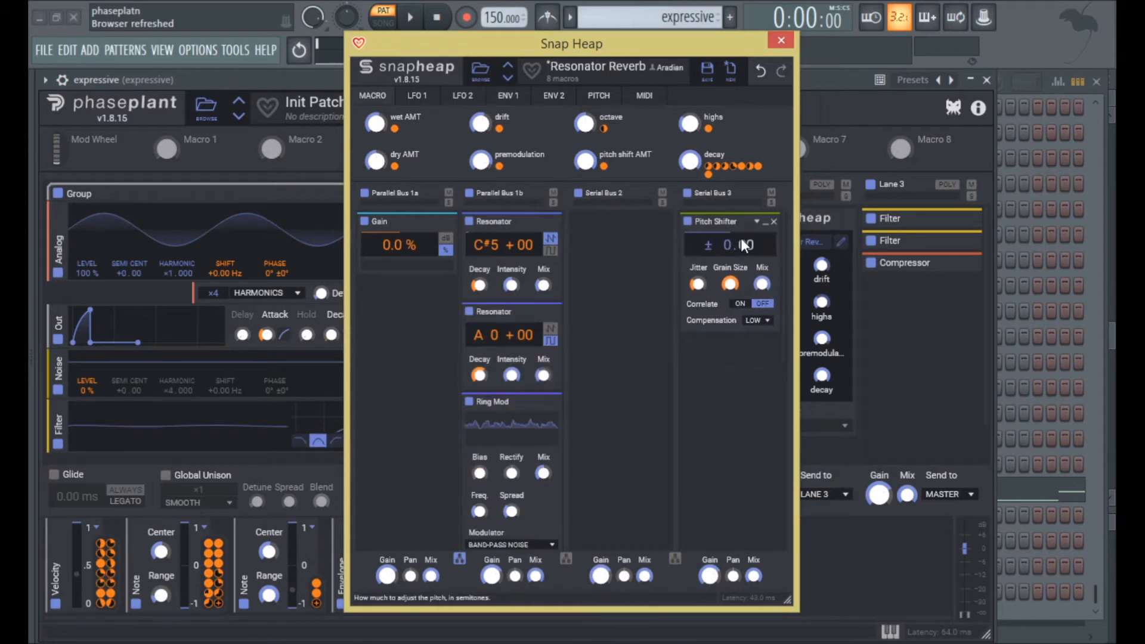
{"action": "left_click", "coordinate": [470, 194]}
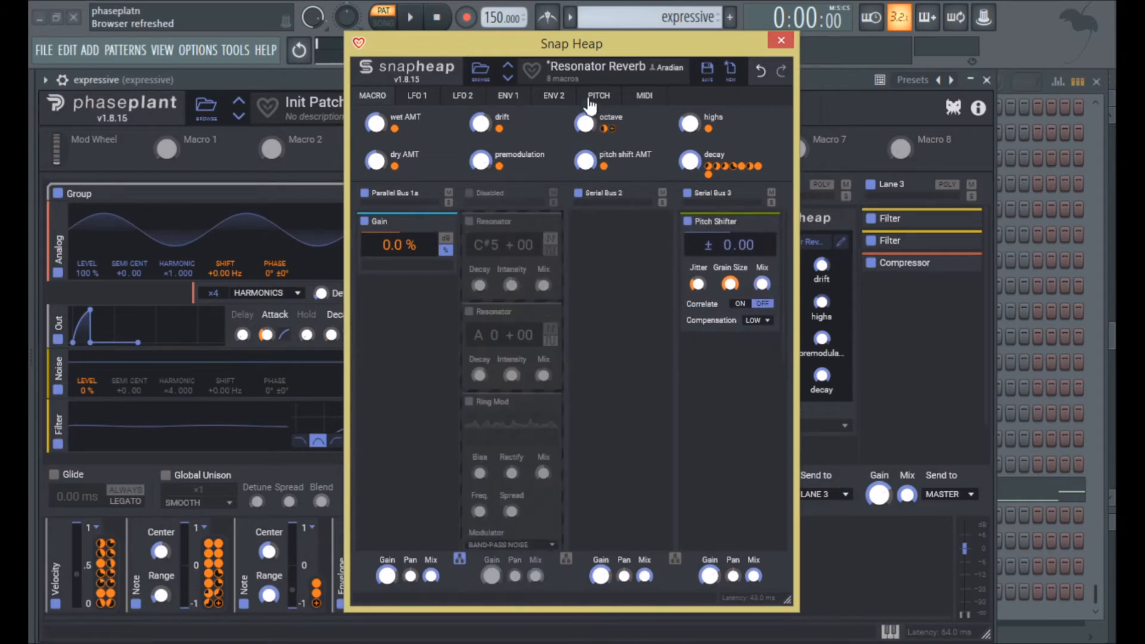
{"action": "left_click_drag", "start_coordinate": [596, 48], "coordinate": [560, 162]}
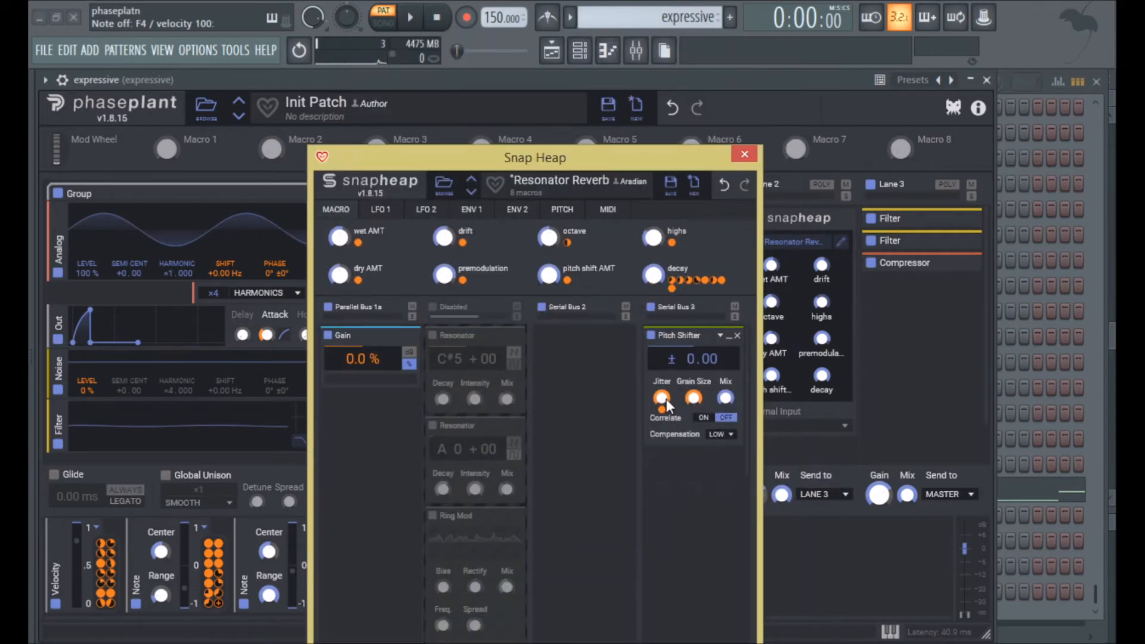
{"action": "left_click", "coordinate": [697, 78]}
{"action": "key", "text": "v"}
{"action": "key", "text": "r"}
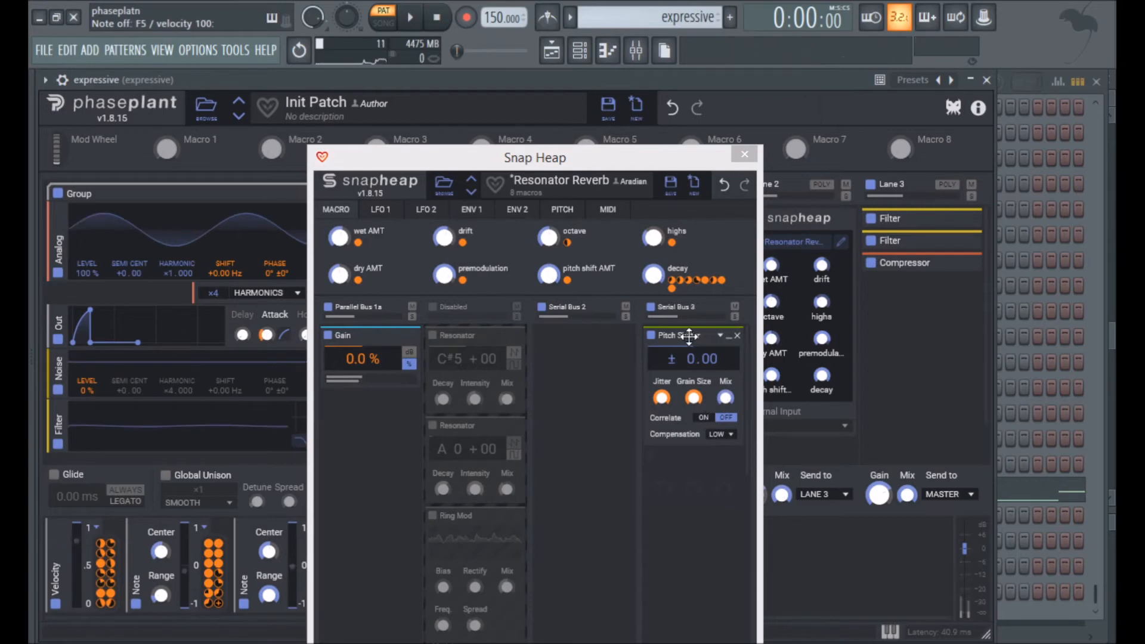
Return the Pitch Shifter to its place between the first two Resonators and re-enable Parallel Bus 1b
{"action": "left_click_drag", "start_coordinate": [686, 334], "coordinate": [459, 385]}
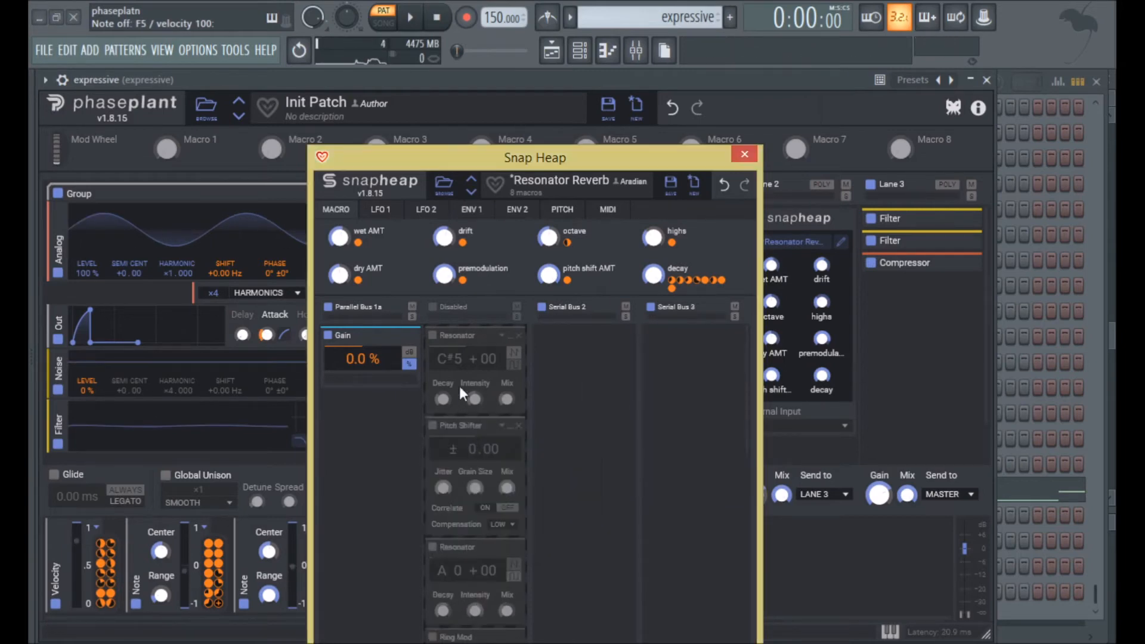
{"action": "left_click", "coordinate": [431, 307]}
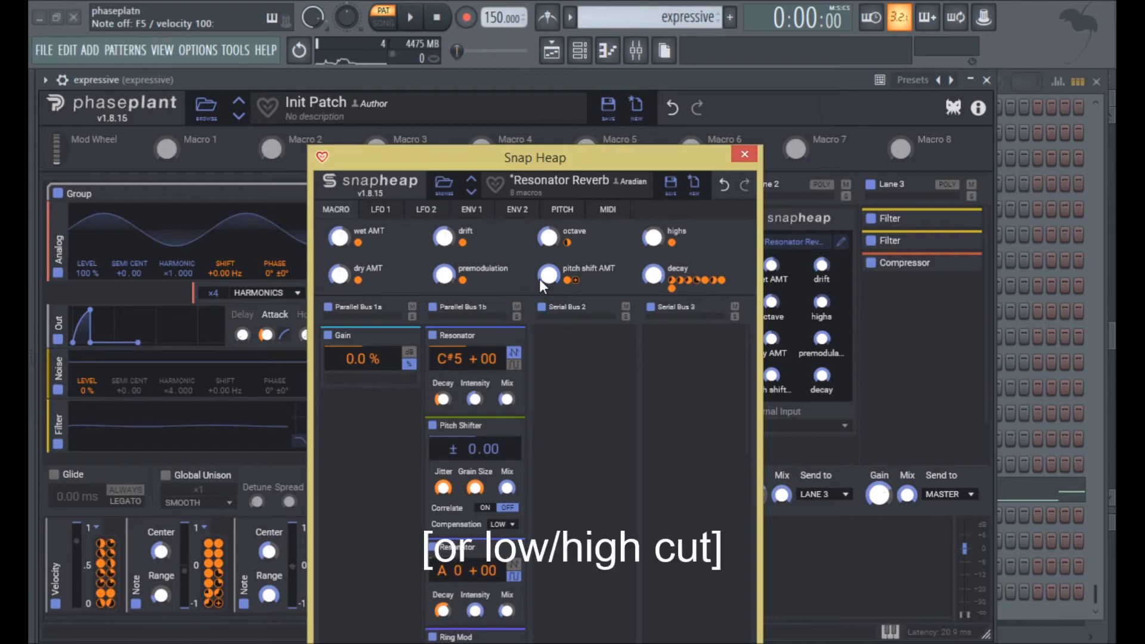
Expand the Filter near the end of the Parallel Bus 1b chain and demonstrate the highs macro on it
{"action": "left_click_drag", "start_coordinate": [749, 338], "coordinate": [744, 549]}
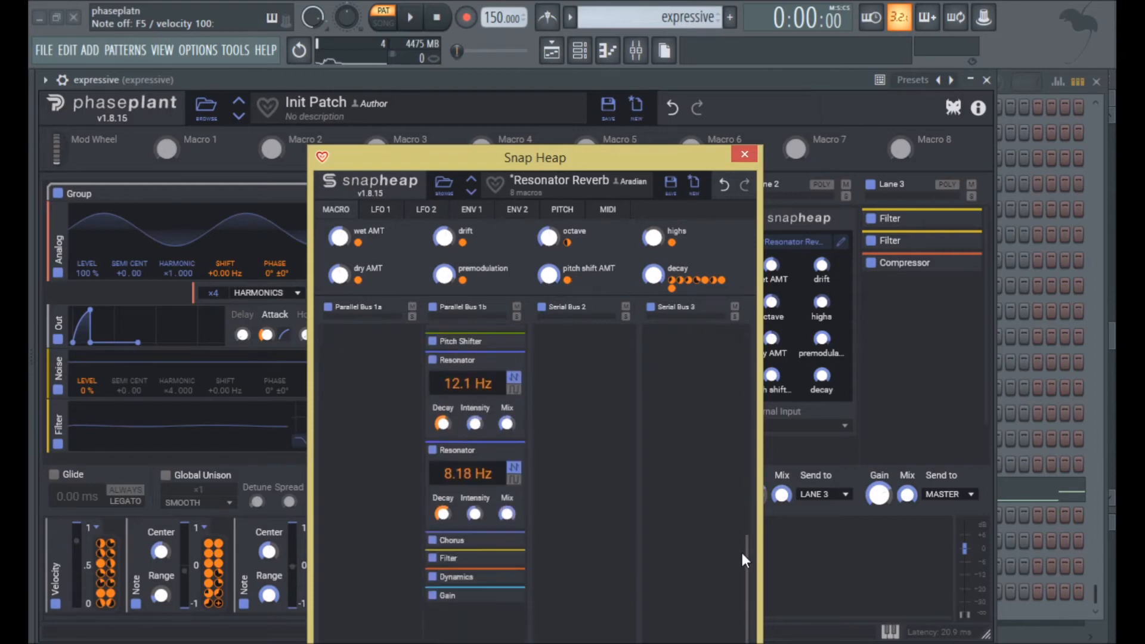
{"action": "left_click", "coordinate": [504, 564]}
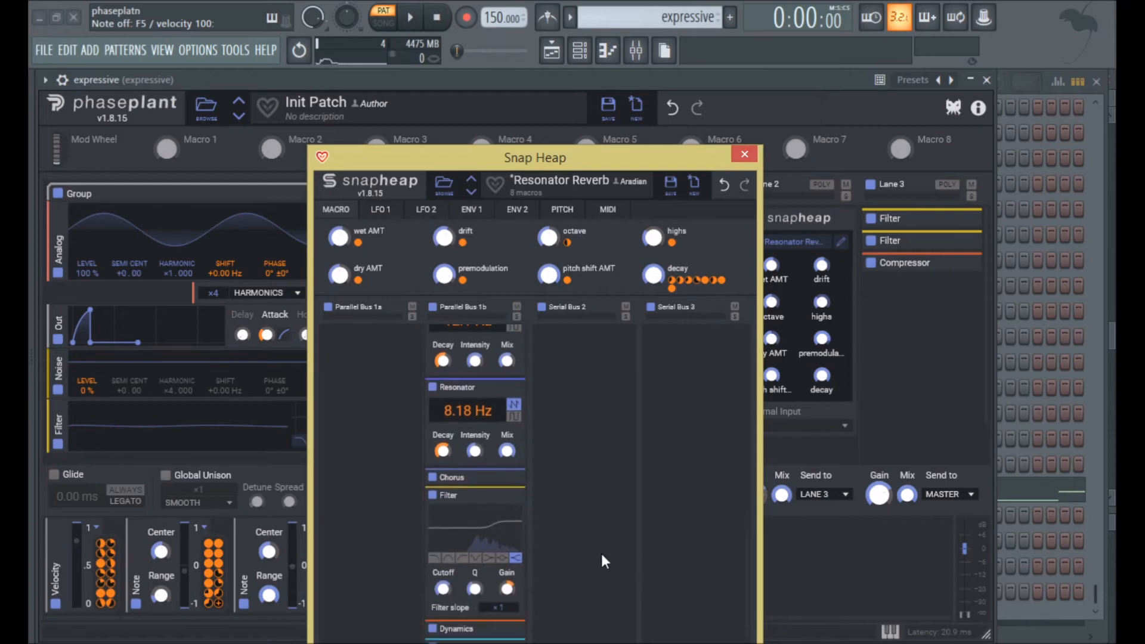
{"action": "left_click_drag", "start_coordinate": [656, 157], "coordinate": [693, 44]}
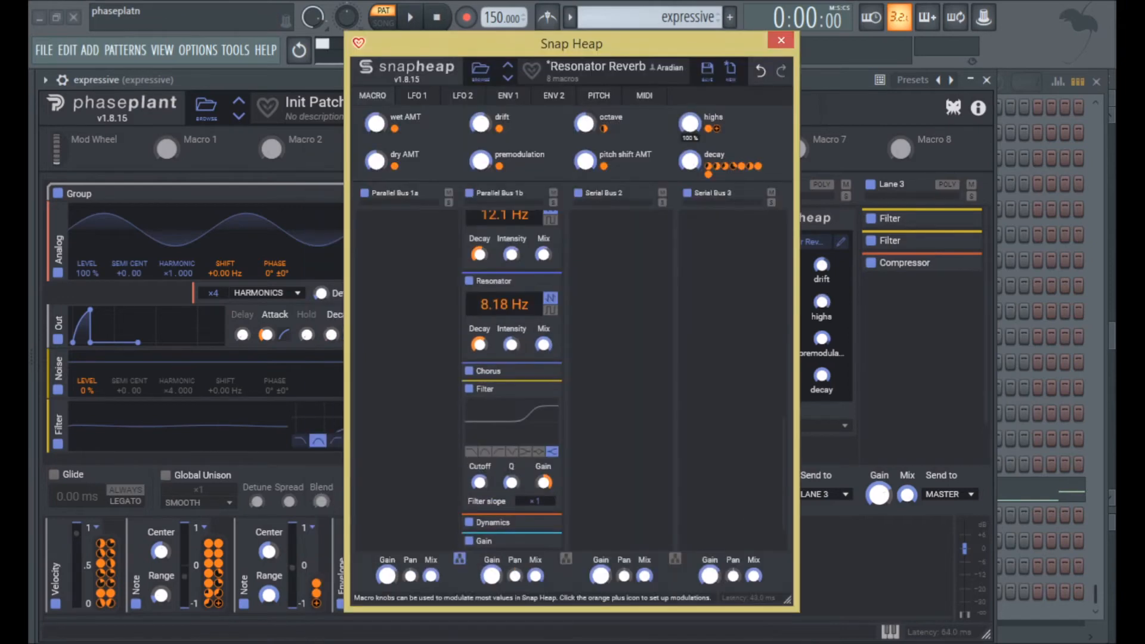
{"action": "left_click_drag", "start_coordinate": [689, 123], "coordinate": [688, 133]}
Minimise the first Resonator, the first Pitch Shifter and the second Resonator on Parallel Bus 1b
{"action": "scroll", "coordinate": [779, 268], "scroll_direction": "up", "scroll_amount": 6}
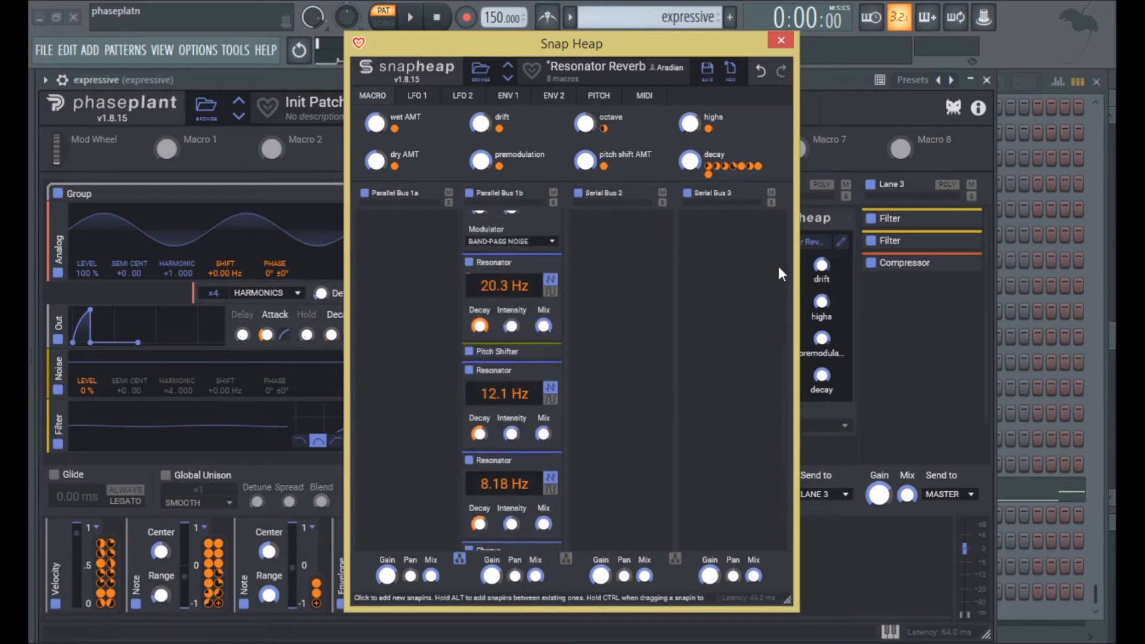
{"action": "scroll", "coordinate": [775, 272], "scroll_direction": "up", "scroll_amount": 3}
{"action": "left_click", "coordinate": [546, 222]}
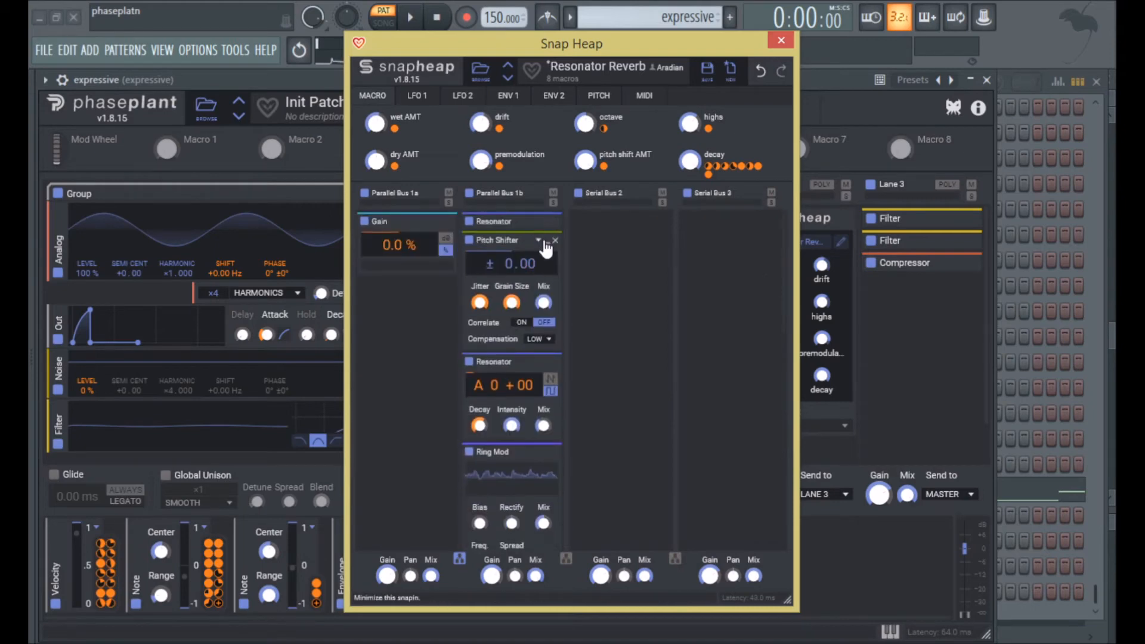
{"action": "left_click", "coordinate": [547, 240]}
{"action": "left_click", "coordinate": [547, 259]}
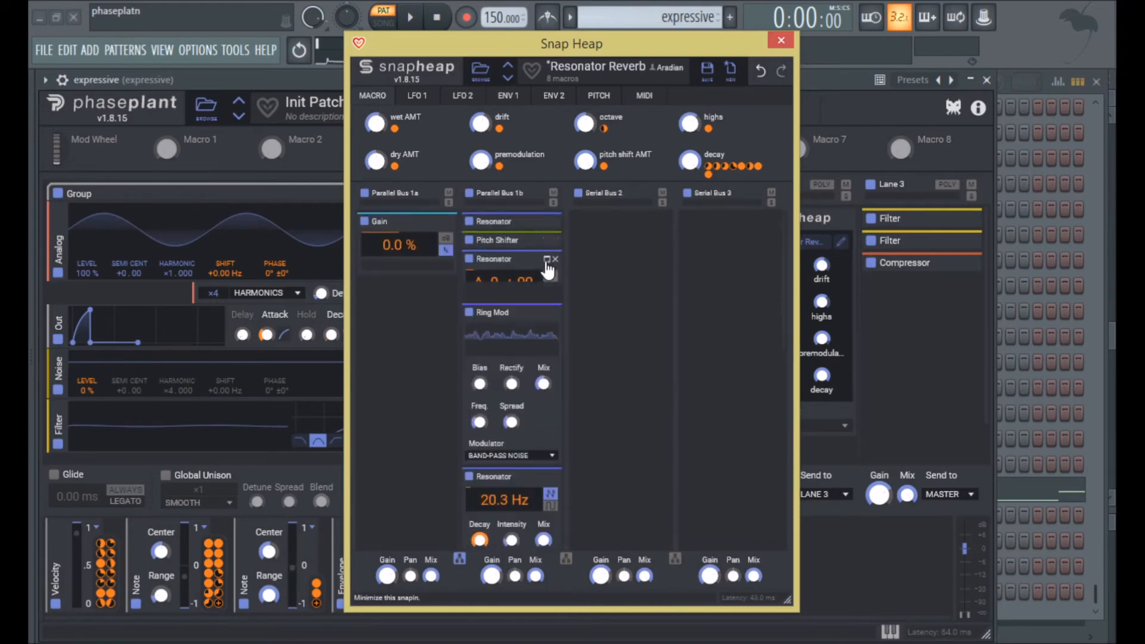
Raise the decay macro from 0% to demonstrate the Resonators' decay, and minimise the remaining snapins on Parallel Bus 1b
{"action": "scroll", "coordinate": [543, 289], "scroll_direction": "down", "scroll_amount": 2}
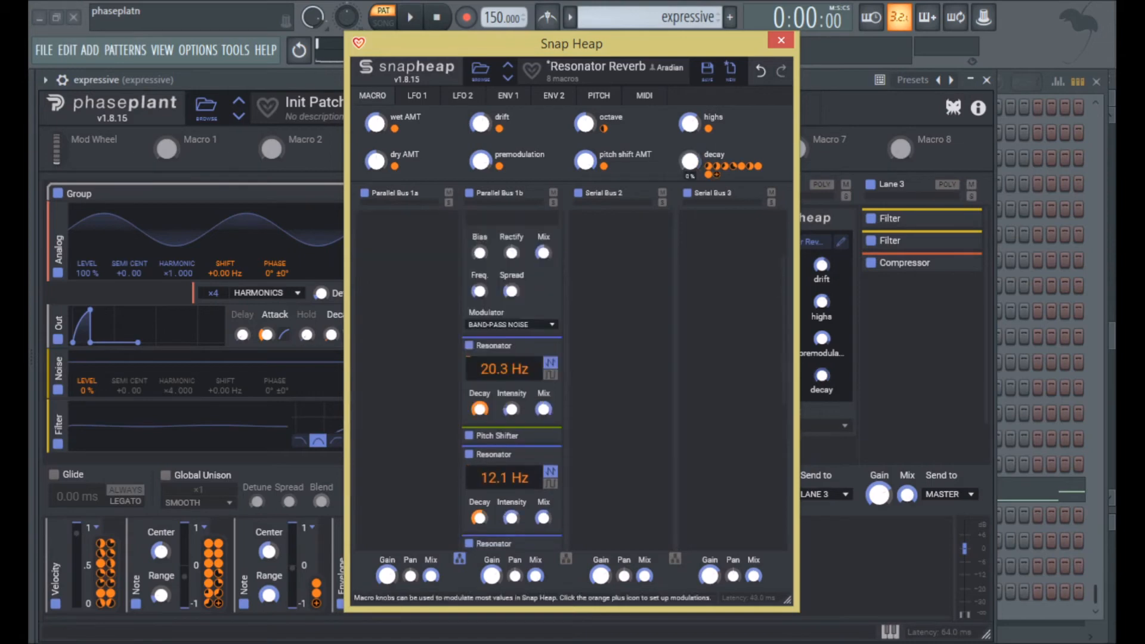
{"action": "left_click_drag", "start_coordinate": [690, 161], "coordinate": [690, 47]}
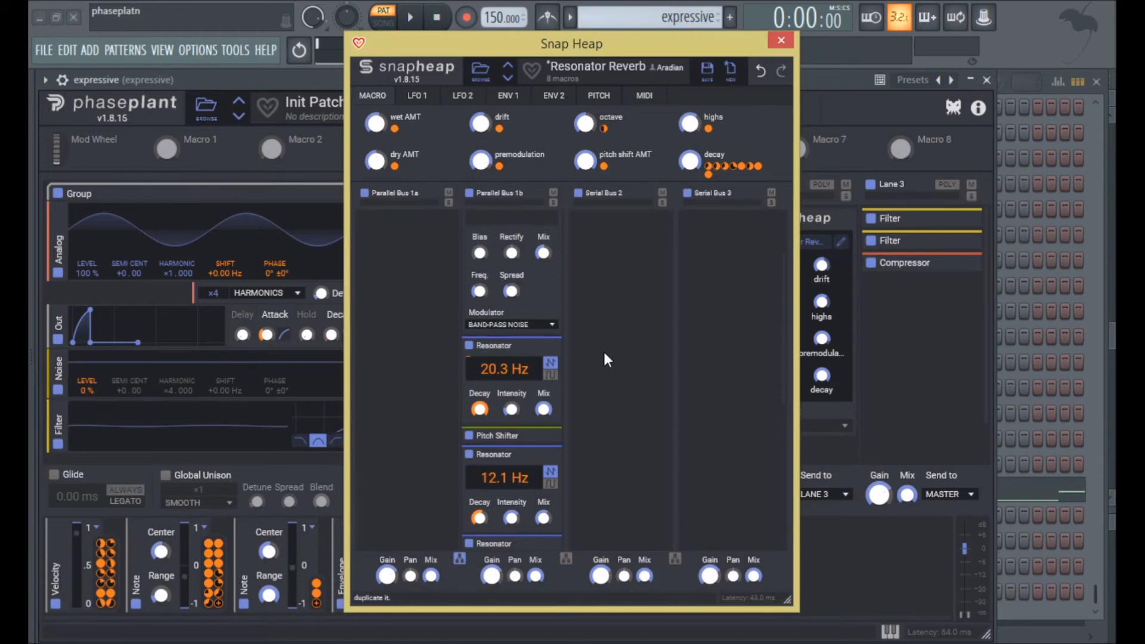
{"action": "scroll", "coordinate": [604, 353], "scroll_direction": "down", "scroll_amount": 1}
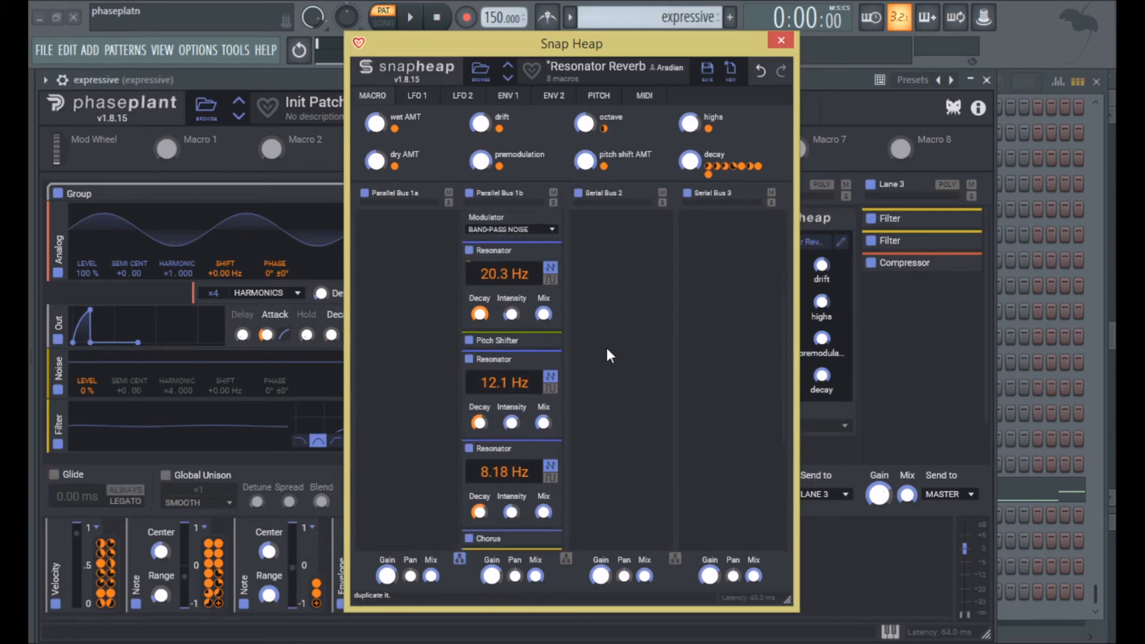
{"action": "scroll", "coordinate": [607, 353], "scroll_direction": "up", "scroll_amount": 2}
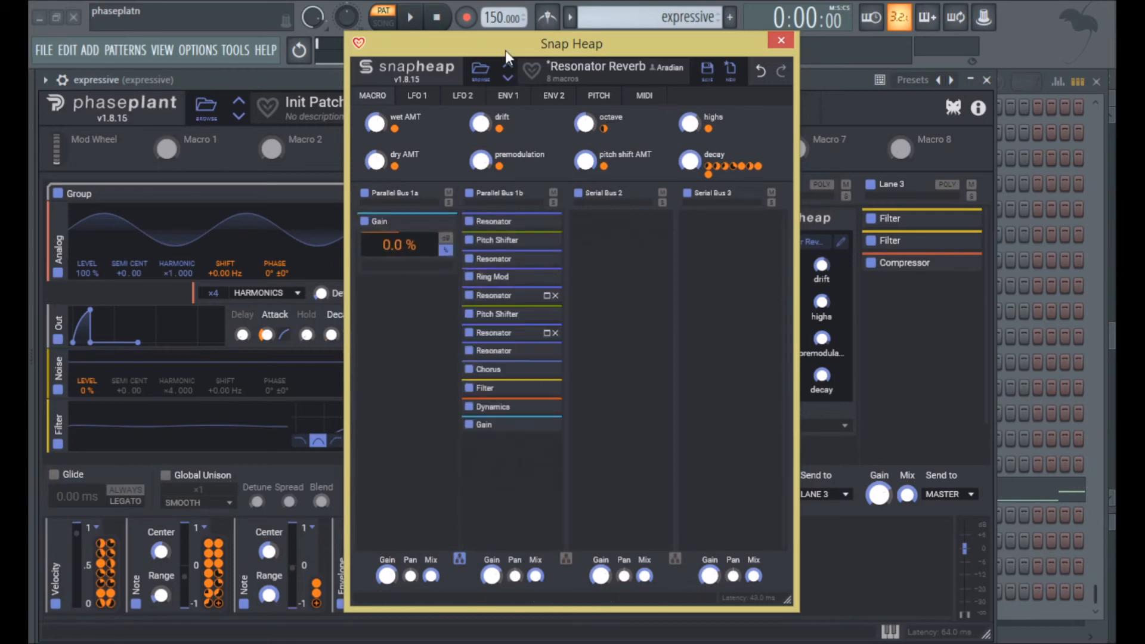
Play the pattern to audition the resonator reverb, and stop playback
{"action": "left_click_drag", "start_coordinate": [505, 51], "coordinate": [501, 64]}
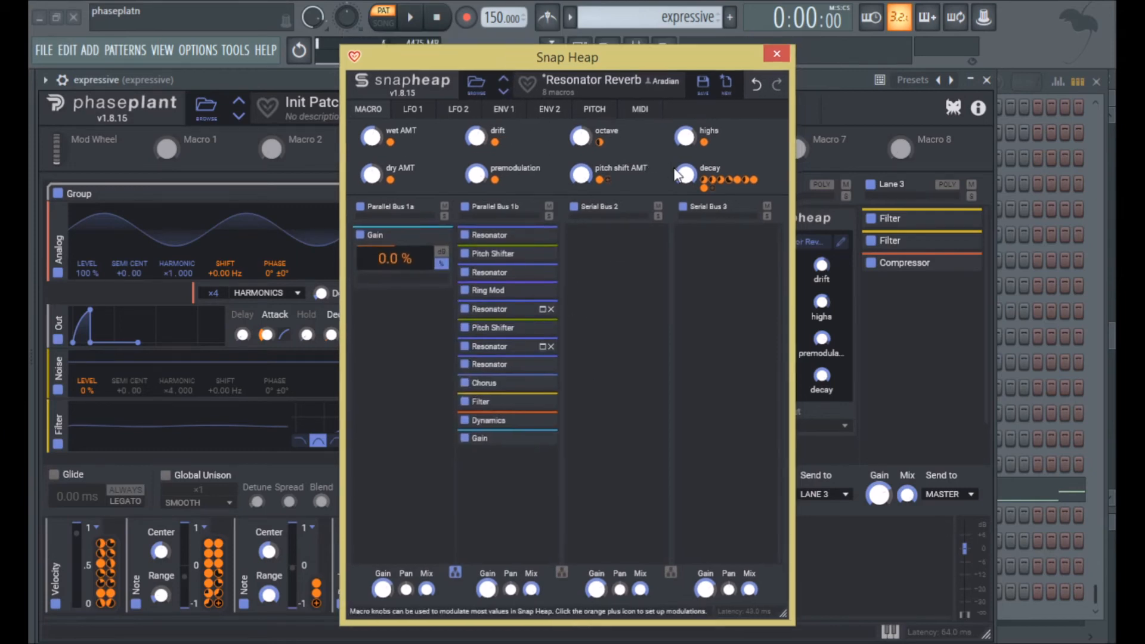
{"action": "left_click", "coordinate": [410, 18]}
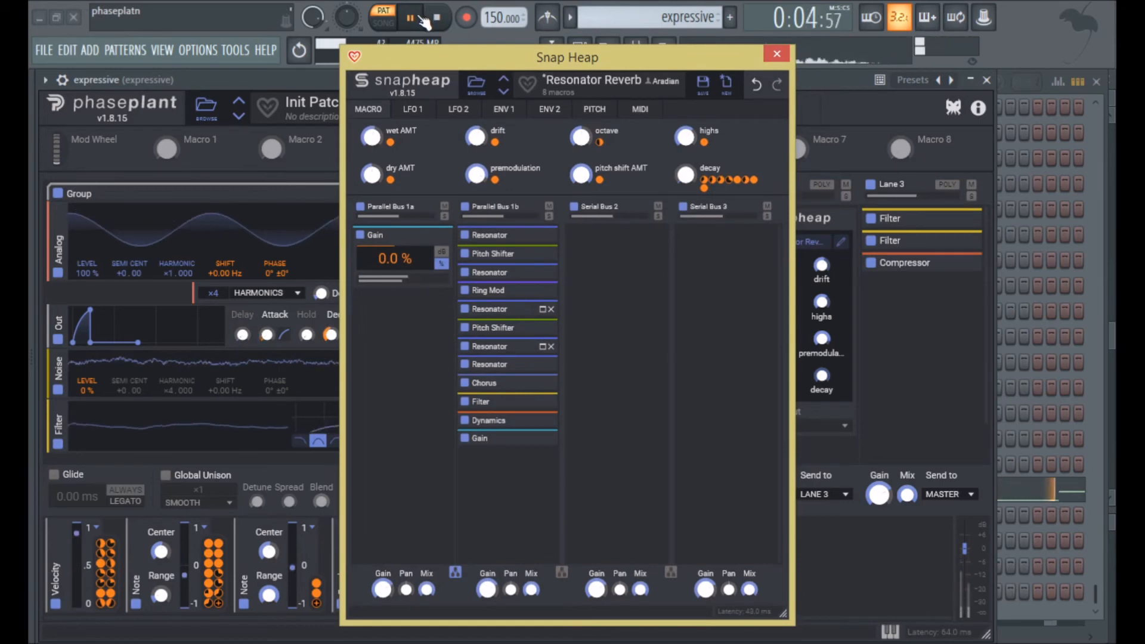
{"action": "left_click", "coordinate": [441, 20]}
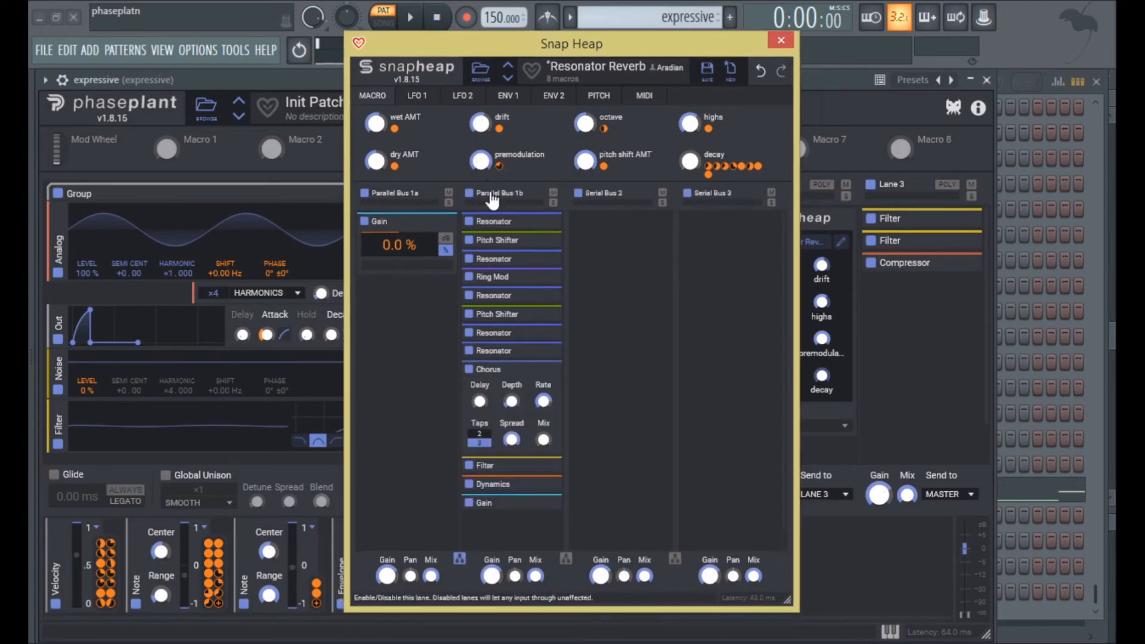
Adjust the Mix of the Chorus on Parallel Bus 1b
{"action": "left_click_drag", "start_coordinate": [544, 440], "coordinate": [544, 436]}
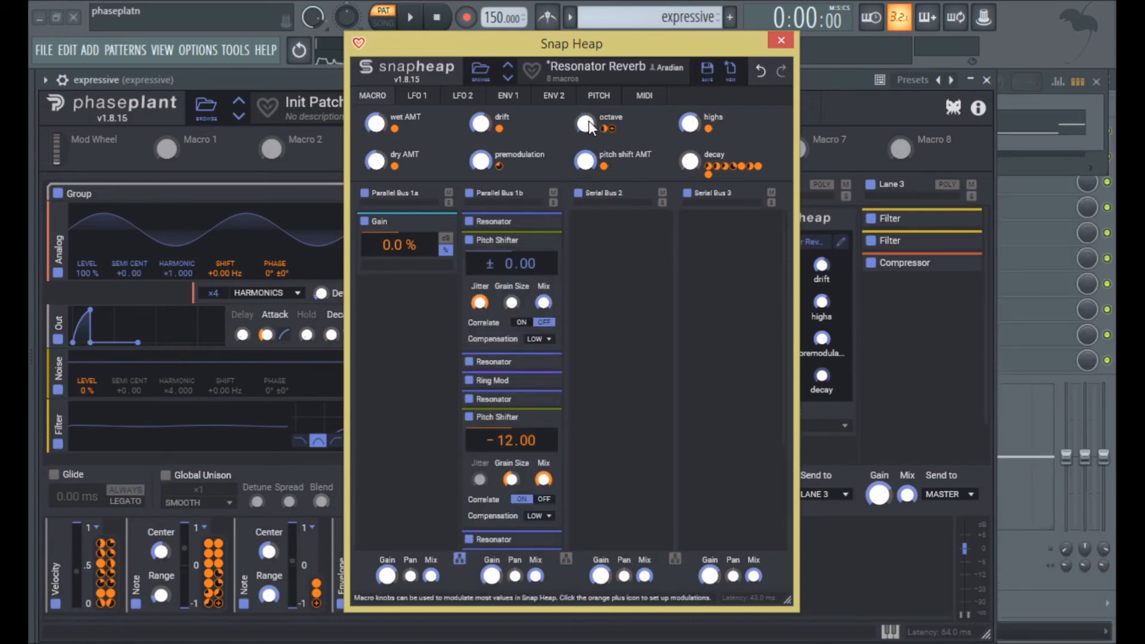
Move the octave and pitch shift AMT macros to demonstrate them, and minimise the Pitch Shifters on Parallel Bus 1b
{"action": "left_click_drag", "start_coordinate": [589, 120], "coordinate": [588, 113]}
{"action": "mouse_move", "coordinate": [586, 162]}
{"action": "left_mouse_down"}
{"action": "mouse_move", "coordinate": [586, 263]}
{"action": "mouse_move", "coordinate": [586, 162]}
{"action": "left_mouse_up"}
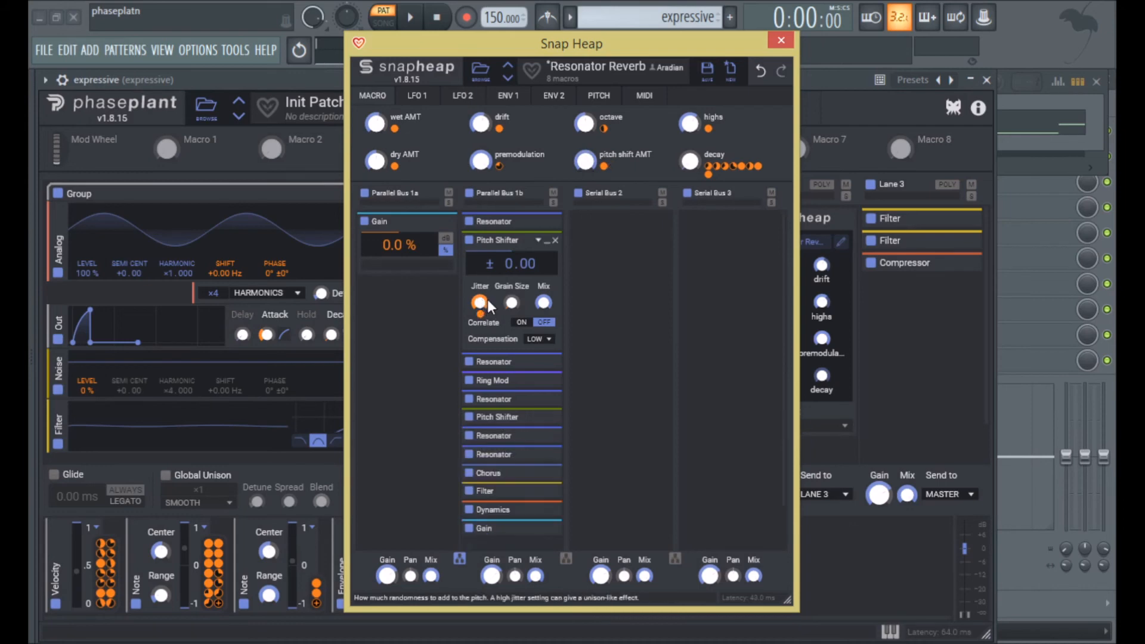
{"action": "left_click", "coordinate": [547, 240]}
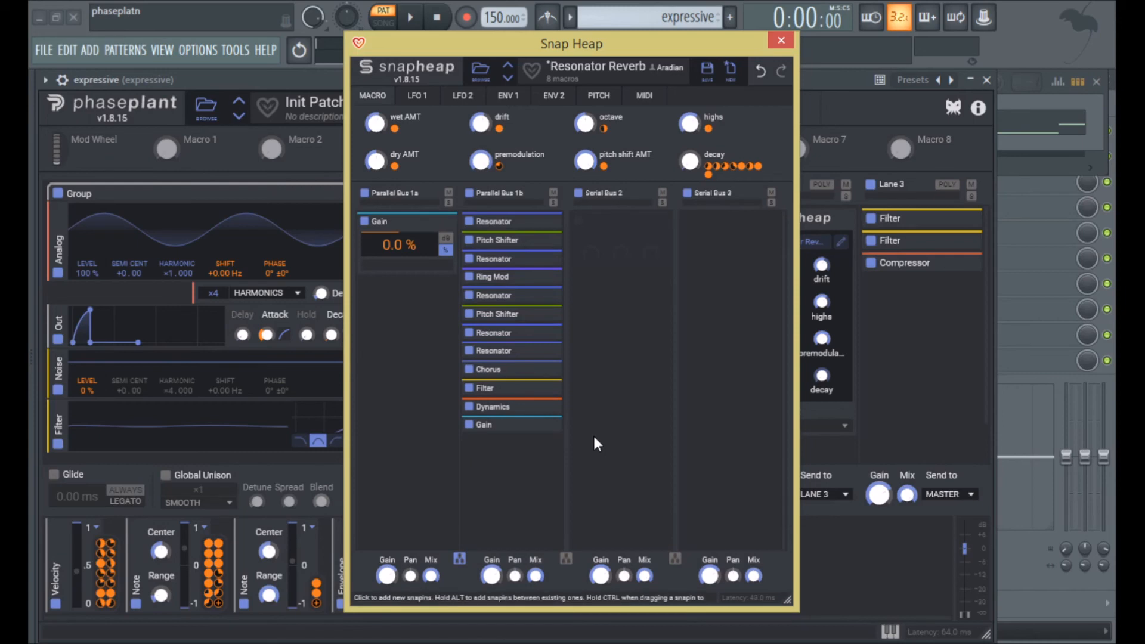
Try a Delay and a Stereo snapin on Serial Bus 2, removing each one
{"action": "left_click", "coordinate": [631, 226]}
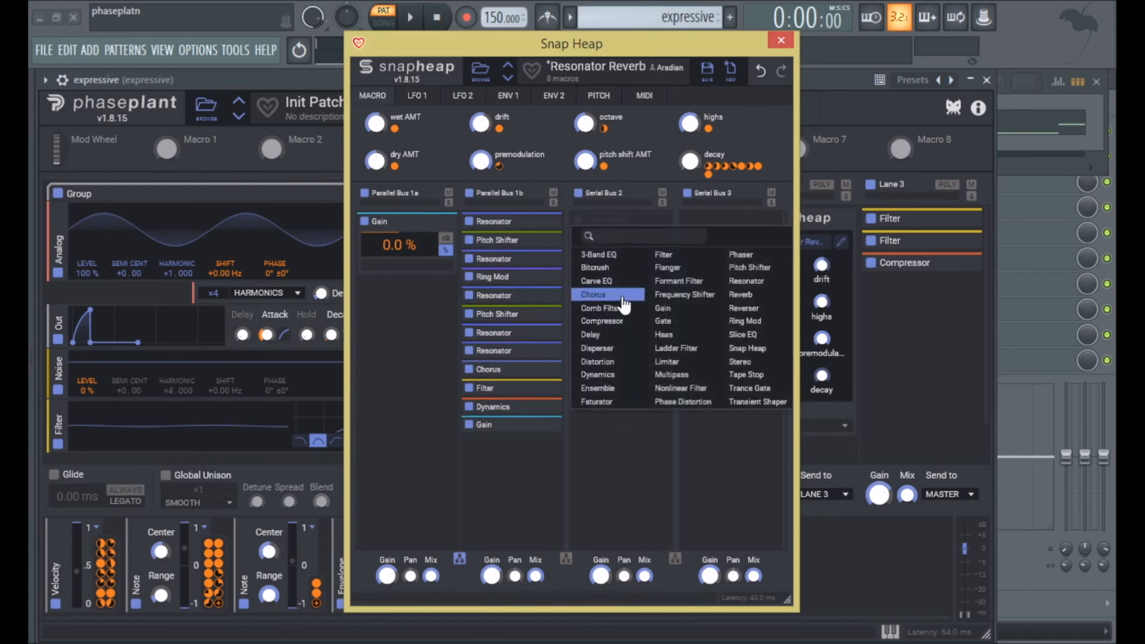
{"action": "left_click", "coordinate": [625, 344]}
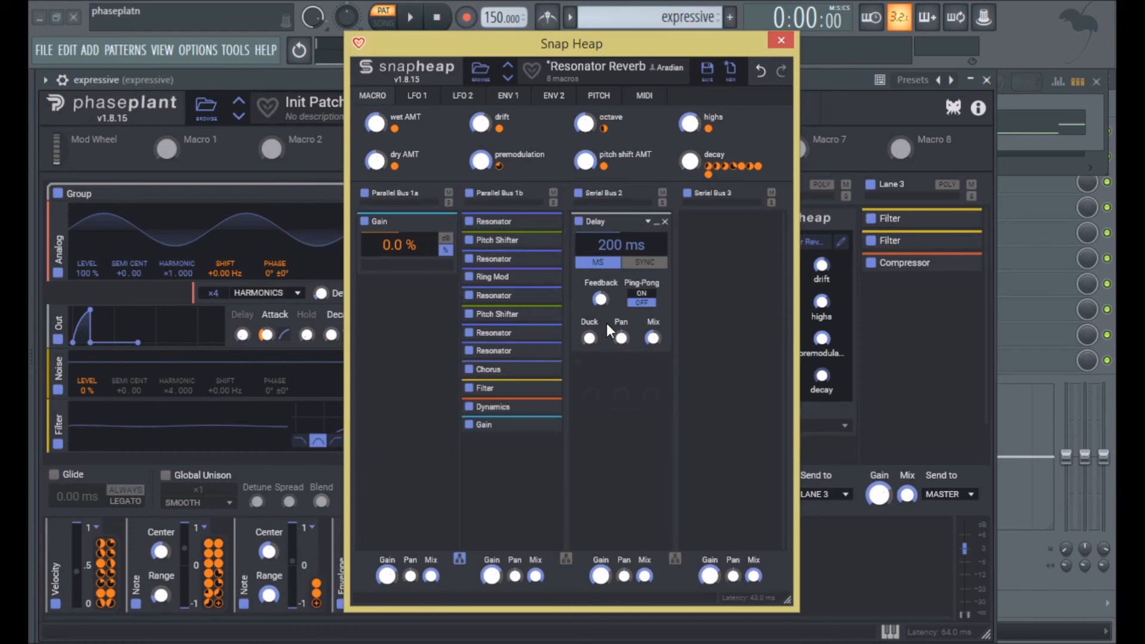
{"action": "left_click", "coordinate": [646, 233]}
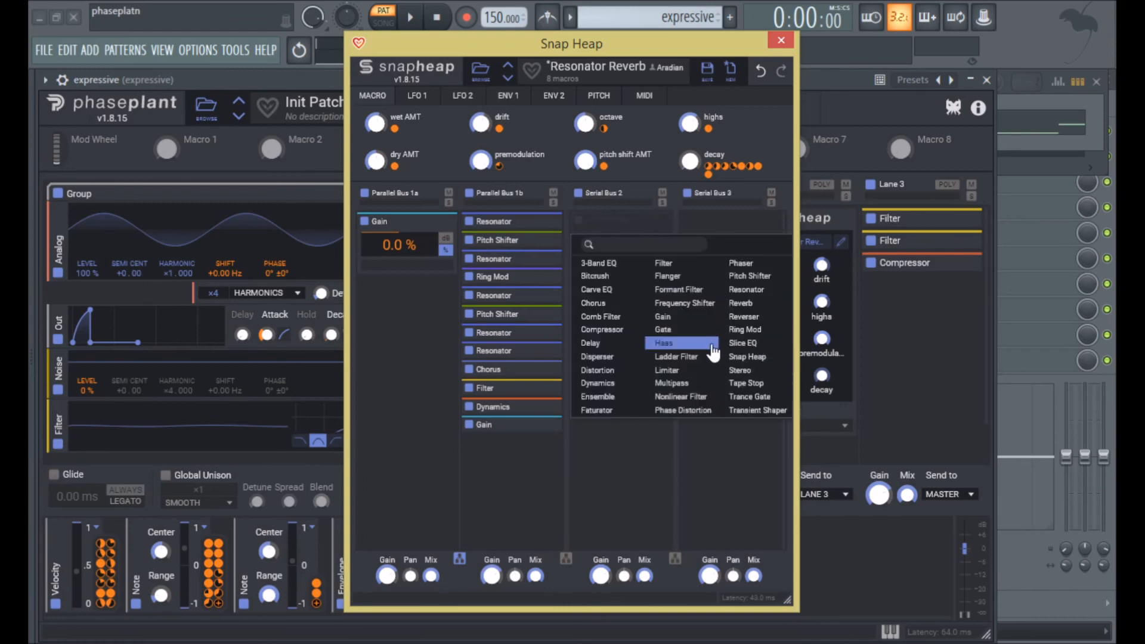
{"action": "left_click", "coordinate": [757, 368]}
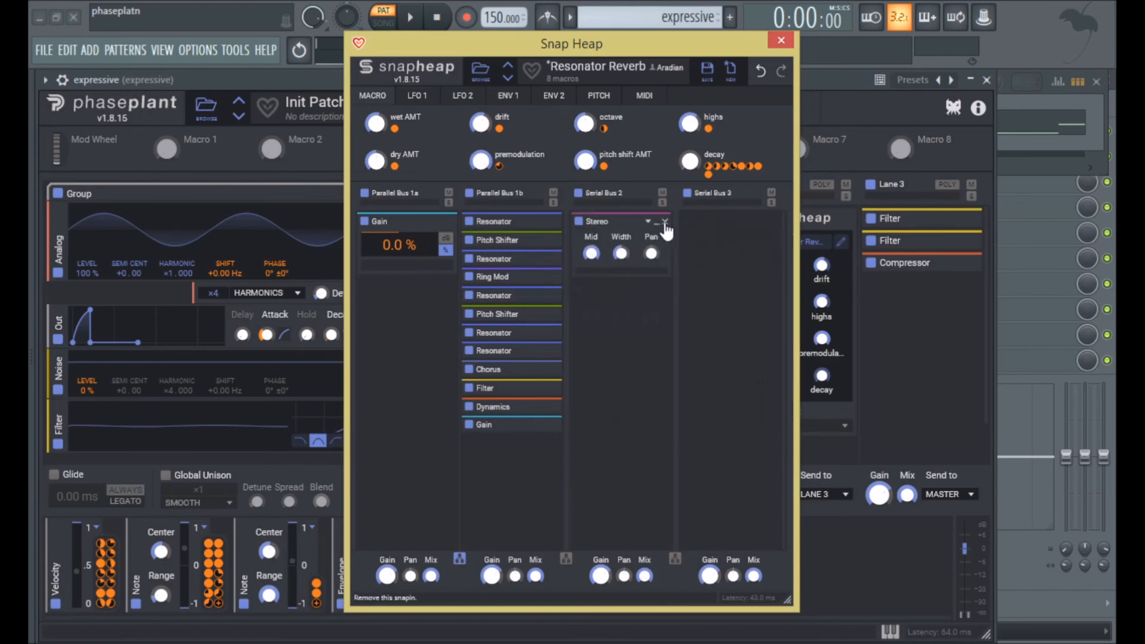
{"action": "left_click", "coordinate": [665, 225]}
Add a Disperser snapin on Serial Bus 2 and move it between the Chorus and the Filter on Parallel Bus 1b
{"action": "left_click", "coordinate": [653, 239]}
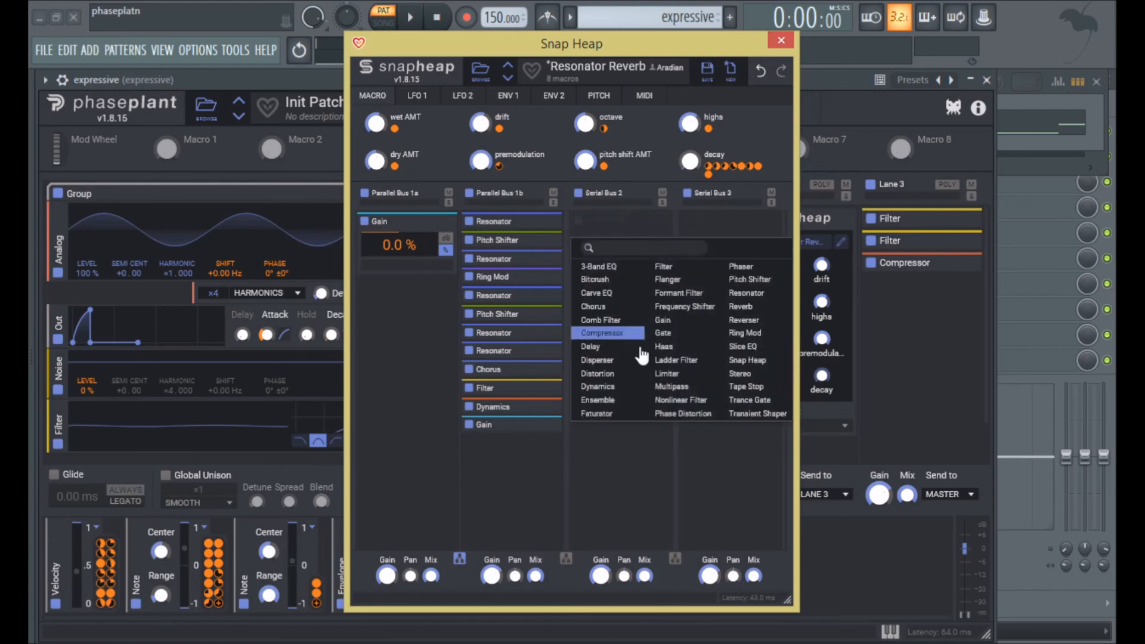
{"action": "left_click", "coordinate": [626, 359]}
{"action": "left_click_drag", "start_coordinate": [624, 221], "coordinate": [514, 388]}
Raise the Disperser's frequency to 5.20 kHz while the pattern plays, minimise the snapin and stop playback
{"action": "key", "text": "space"}
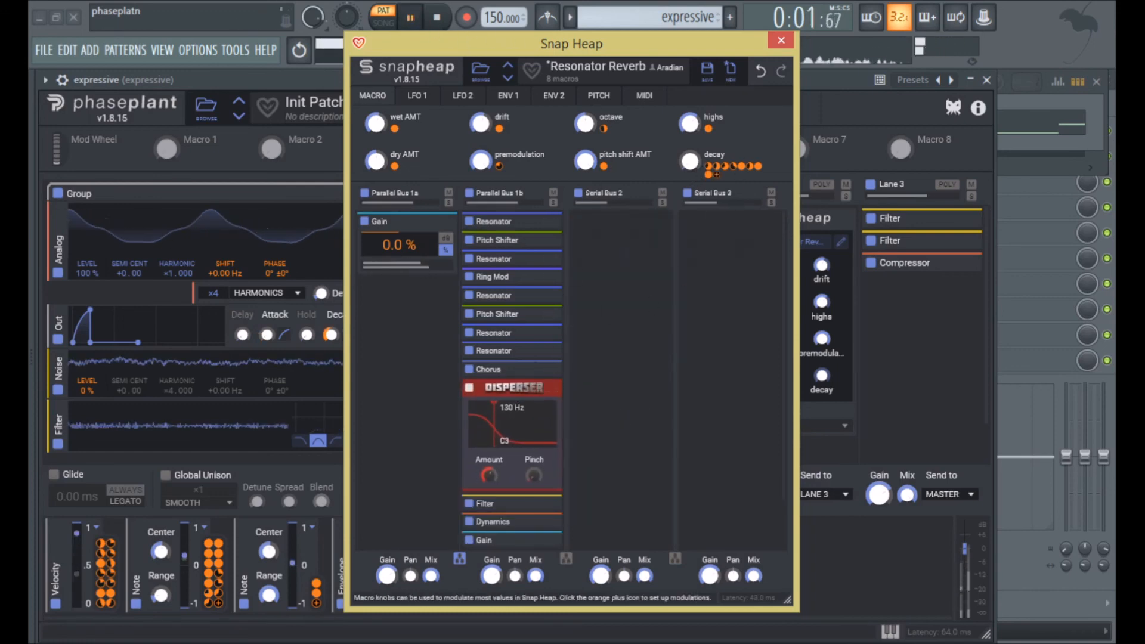
{"action": "left_click_drag", "start_coordinate": [494, 426], "coordinate": [517, 407]}
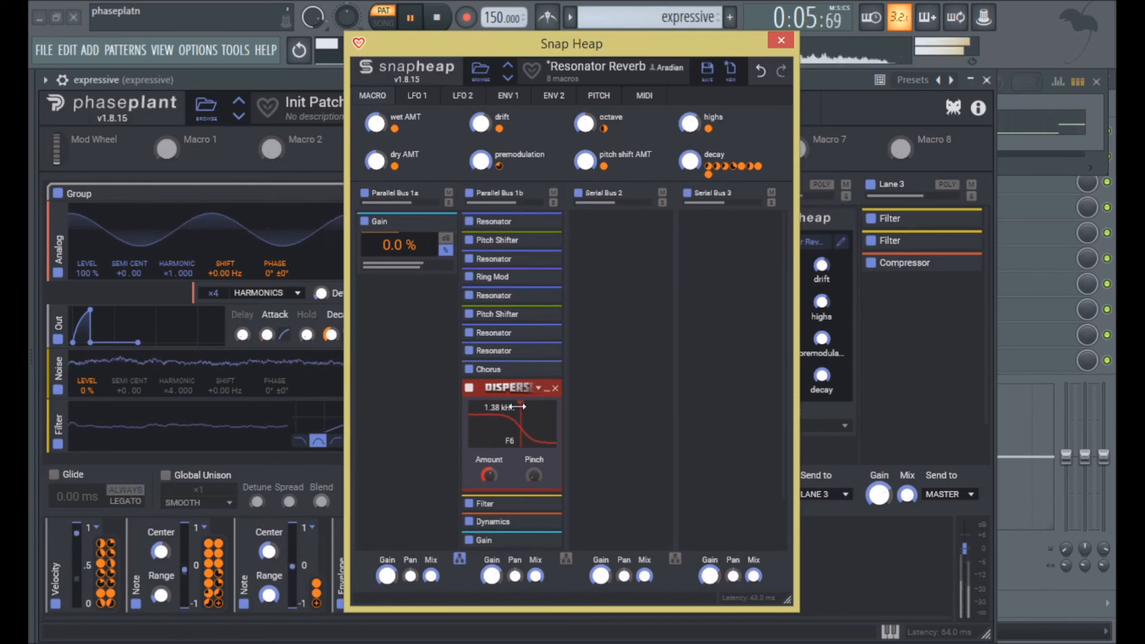
{"action": "left_click_drag", "start_coordinate": [516, 406], "coordinate": [539, 406]}
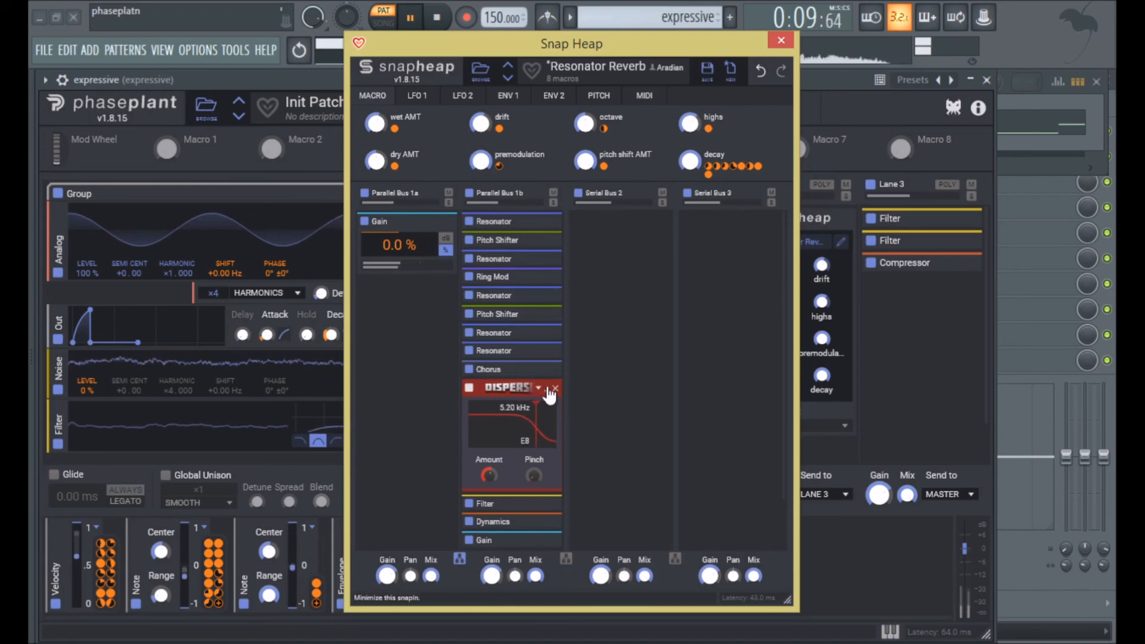
{"action": "left_click", "coordinate": [547, 389]}
{"action": "left_click", "coordinate": [435, 19]}
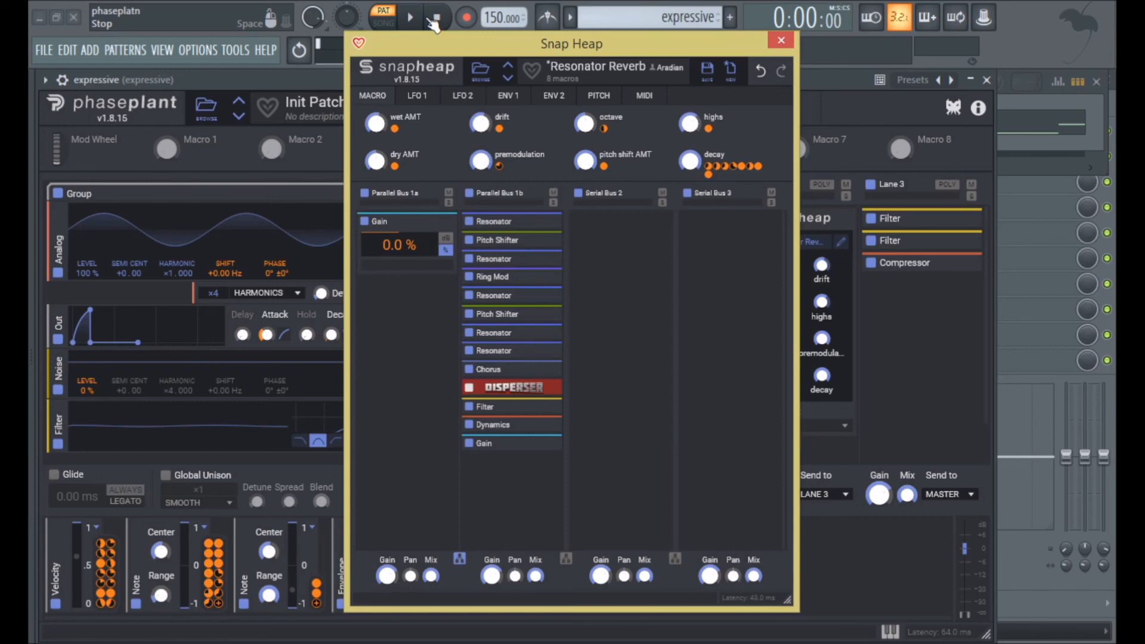
Inspect the Dynamics settings on Parallel Bus 1b, collapse them, and expand the Ring Mod to show its settings
{"action": "left_click", "coordinate": [525, 424]}
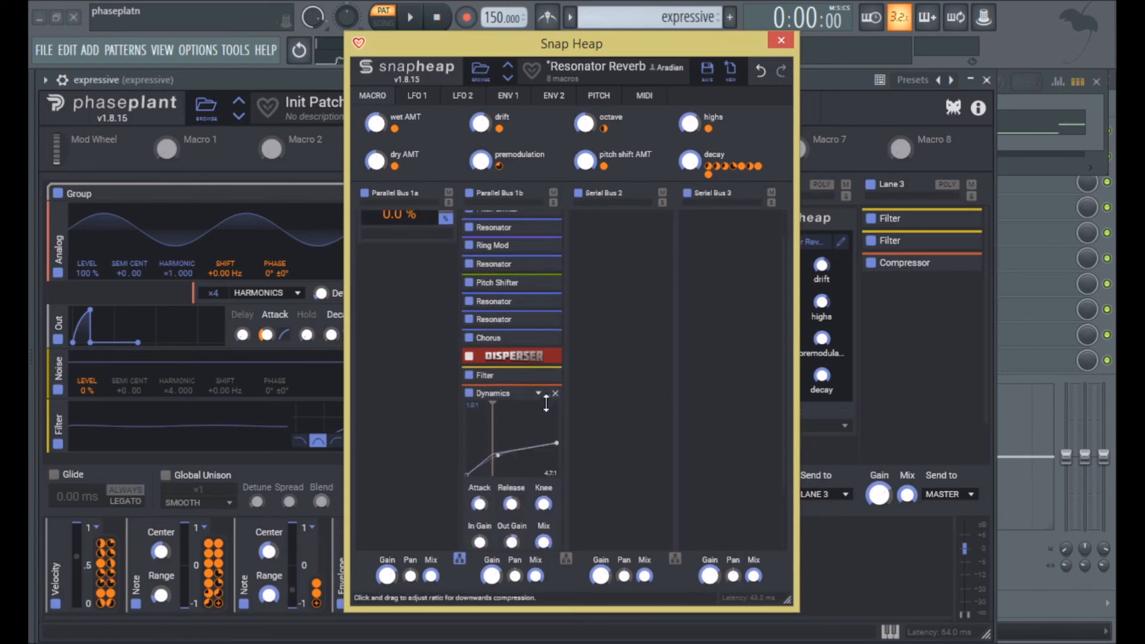
{"action": "left_click", "coordinate": [545, 395]}
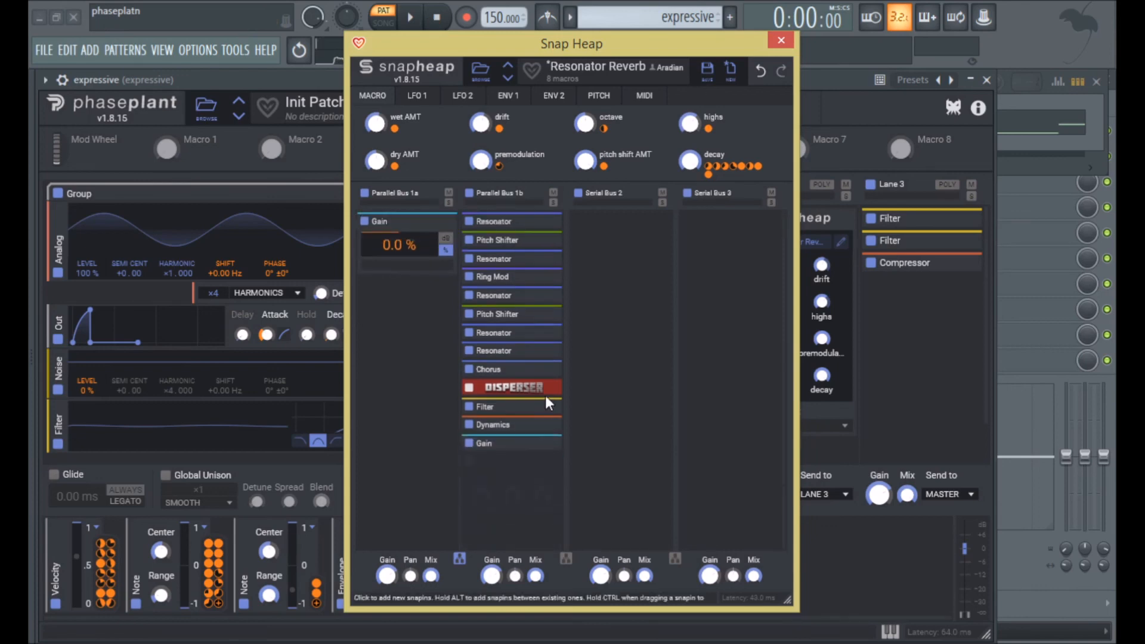
{"action": "left_click", "coordinate": [547, 277]}
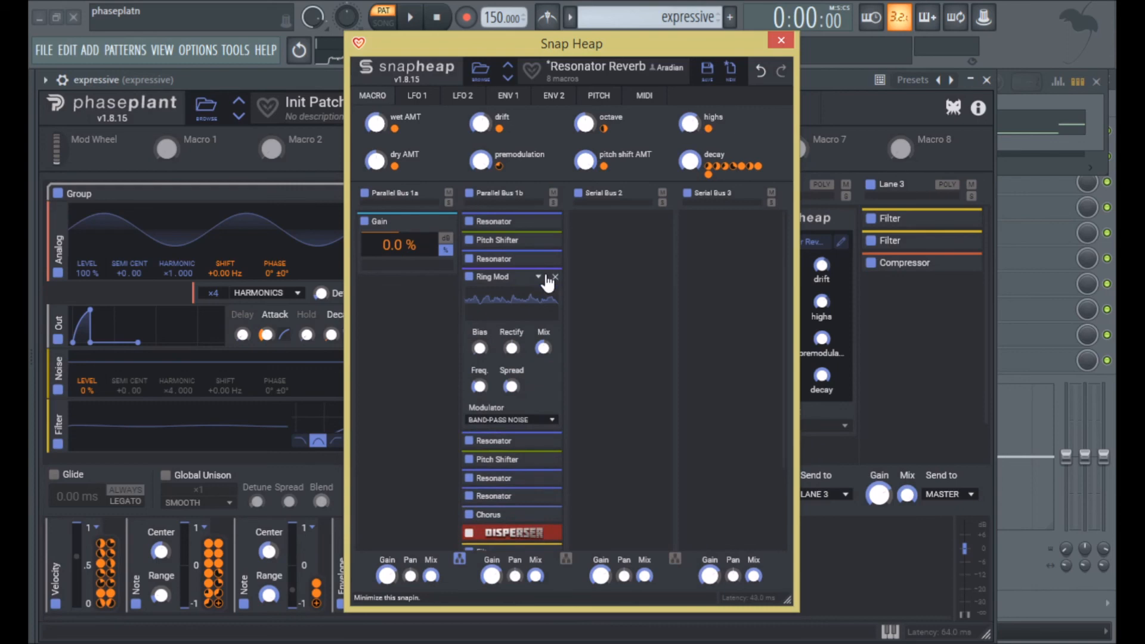